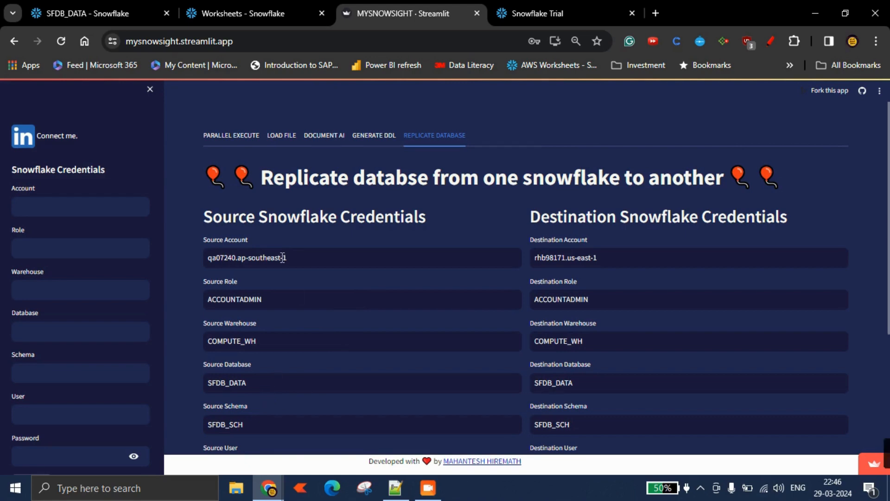
Compare the replication app's account settings with the source and destination Snowflake accounts' worksheets.
scroll(231, 262, "down", 1)
left_click(249, 192)
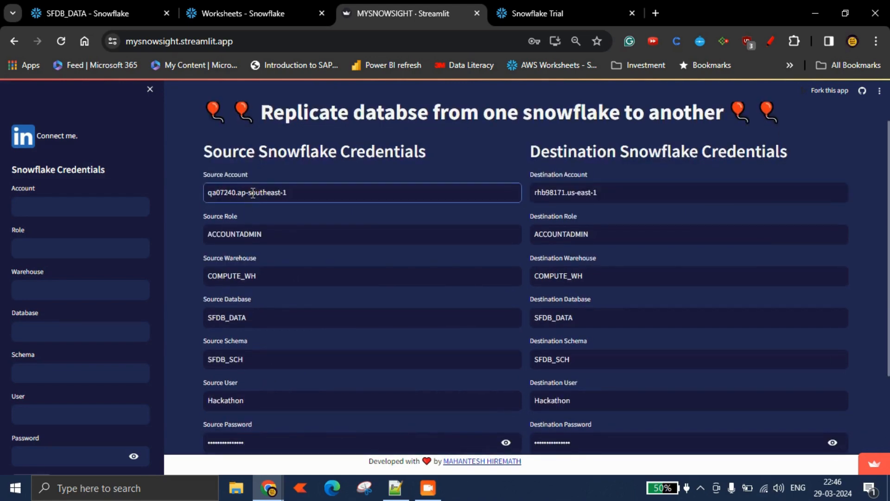
left_click(100, 13)
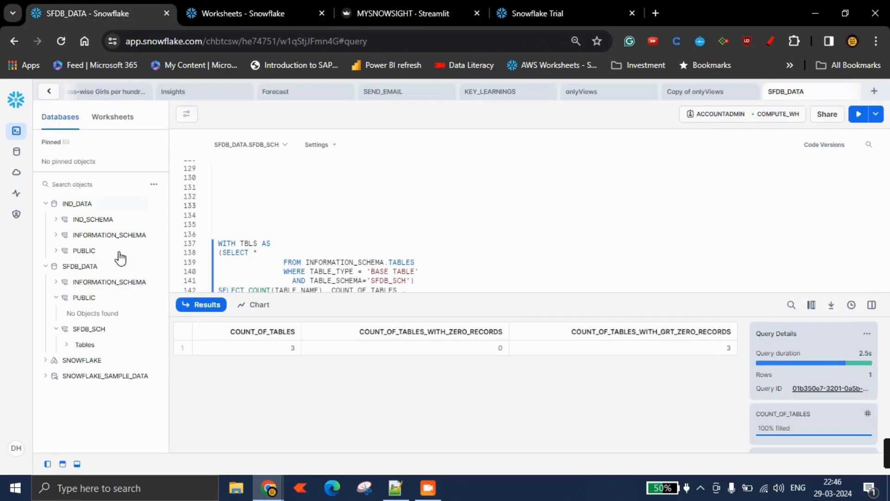
left_click(208, 14)
mouse_move(269, 487)
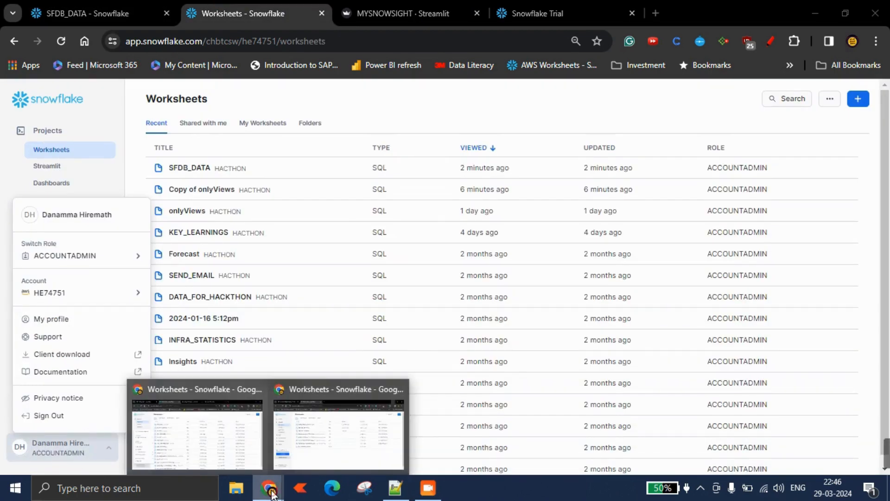
left_click(313, 429)
left_click(139, 18)
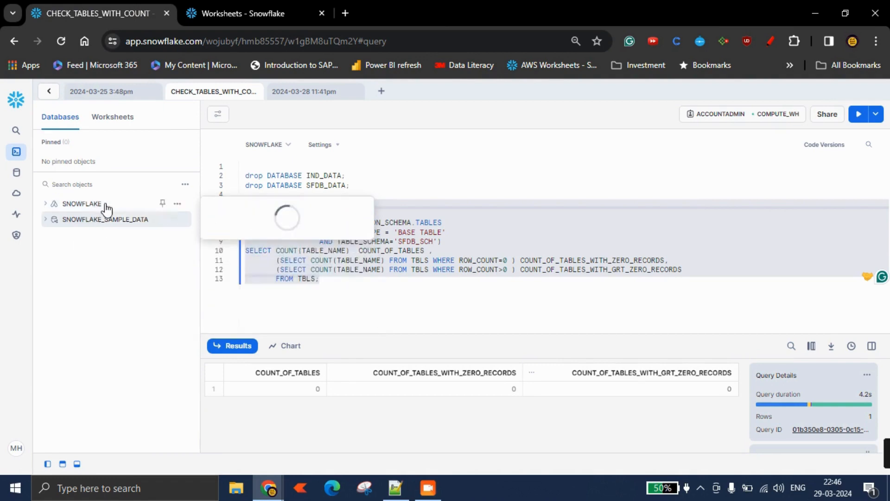
left_click(815, 14)
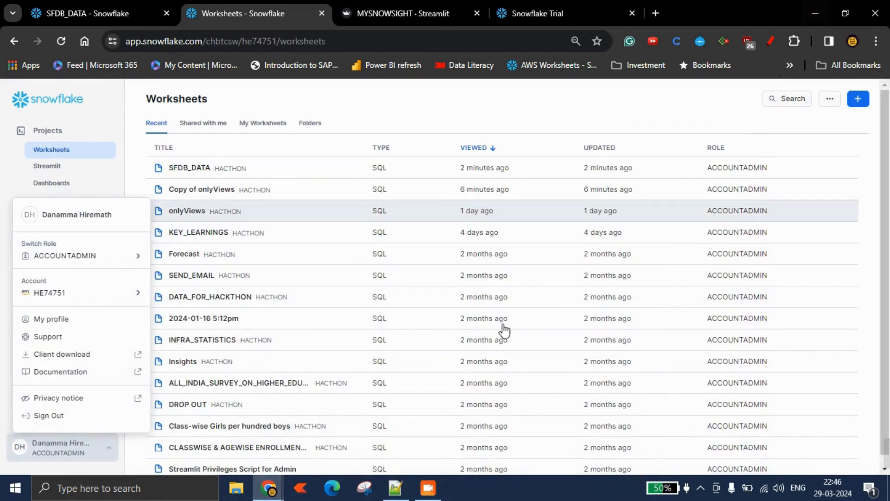
Refresh the object list in the destination account's worksheet.
mouse_move(308, 472)
left_click(339, 435)
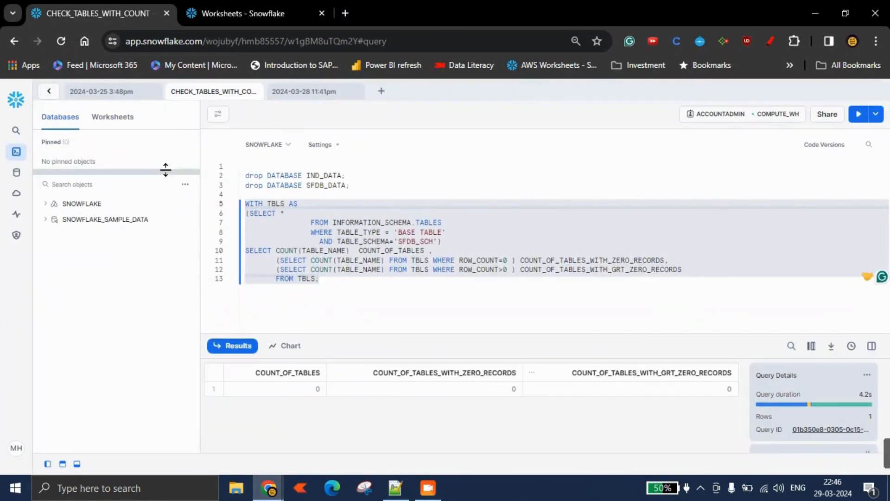
left_click(185, 184)
left_click(176, 206)
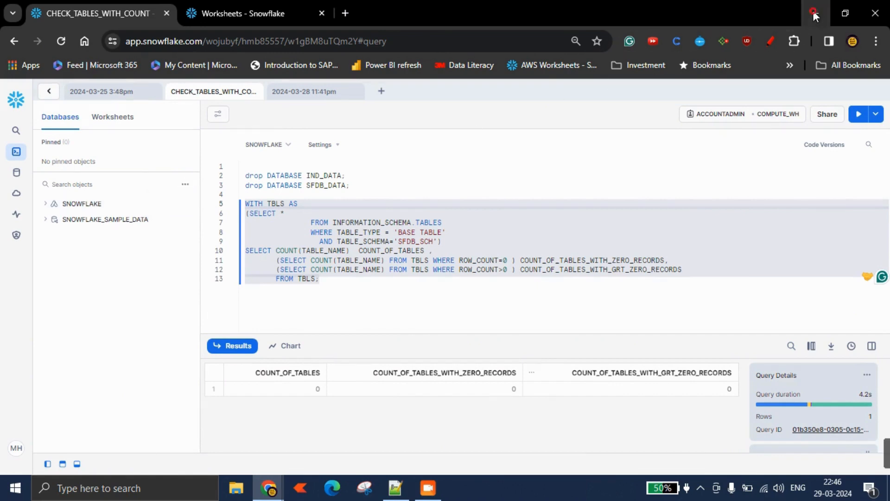
left_click(815, 15)
Collapse the IND_DATA and SFDB_DATA databases in the source account's object tree.
left_click(104, 12)
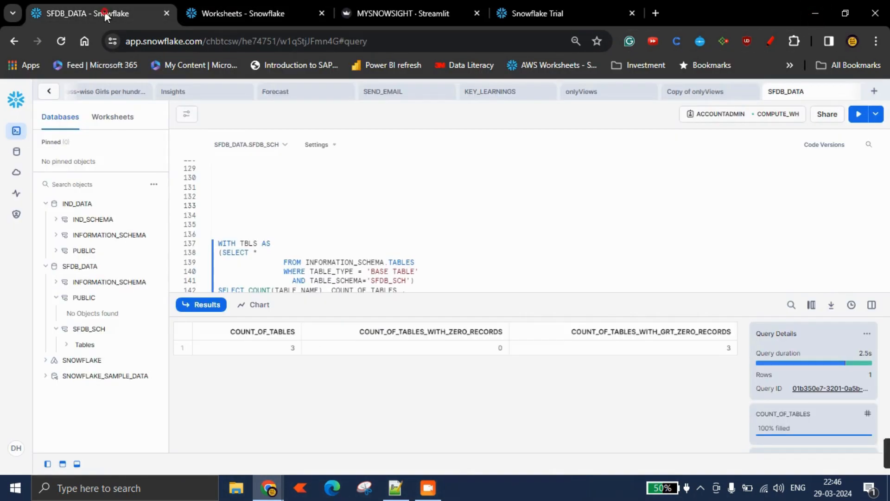
left_click(45, 203)
left_click(45, 218)
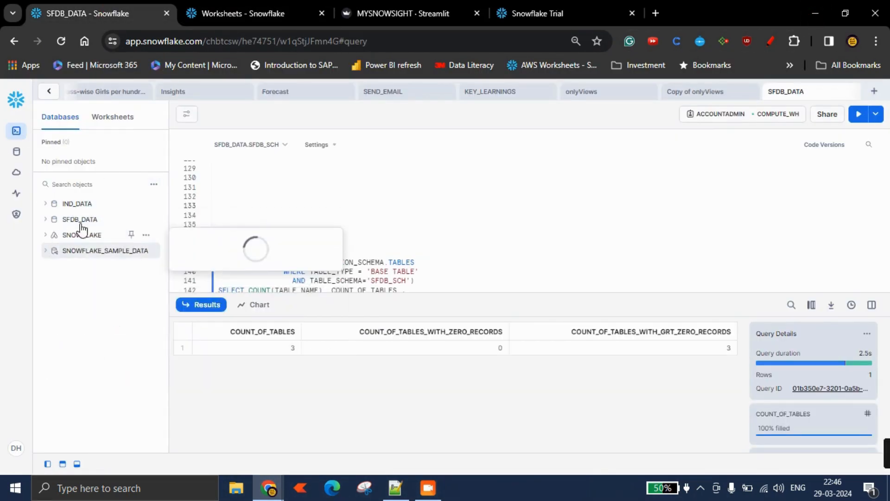
left_click(559, 21)
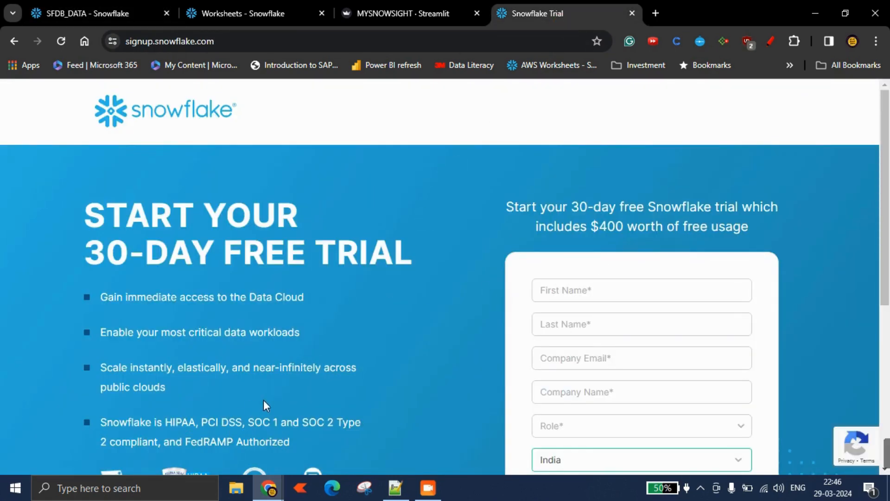
left_click(96, 18)
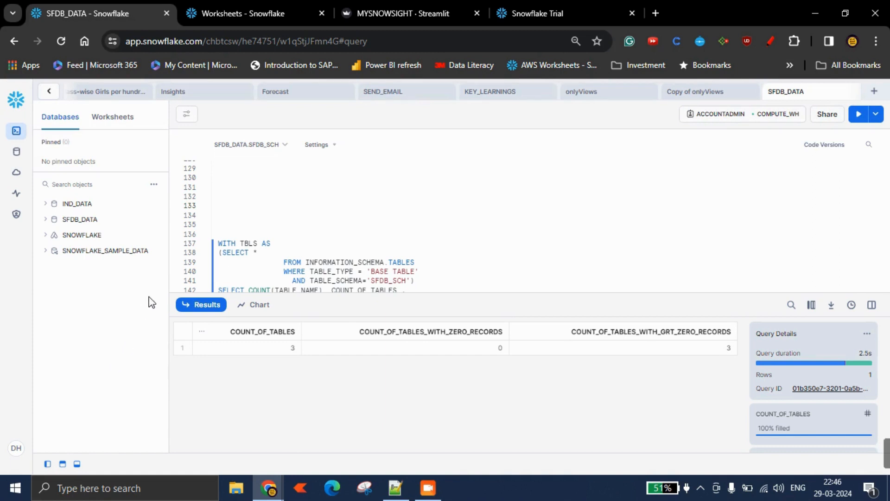
mouse_move(100, 211)
left_click(419, 18)
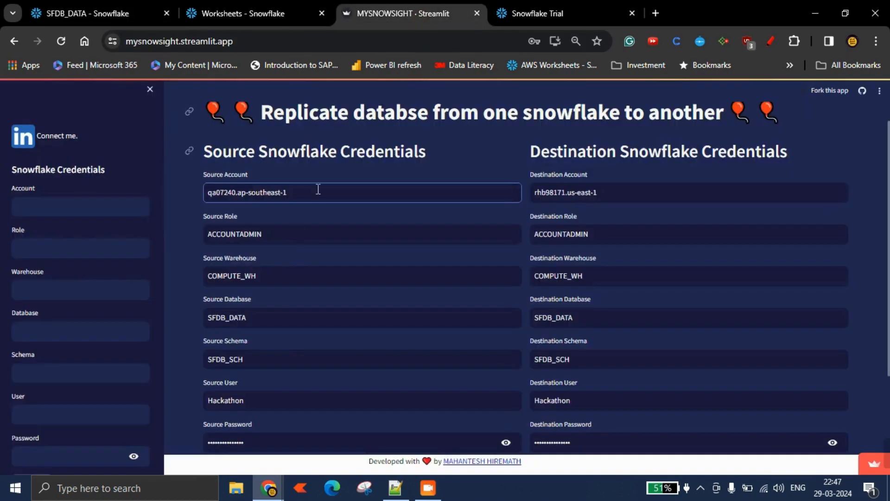
scroll(284, 329, "down", 1)
scroll(268, 290, "up", 2)
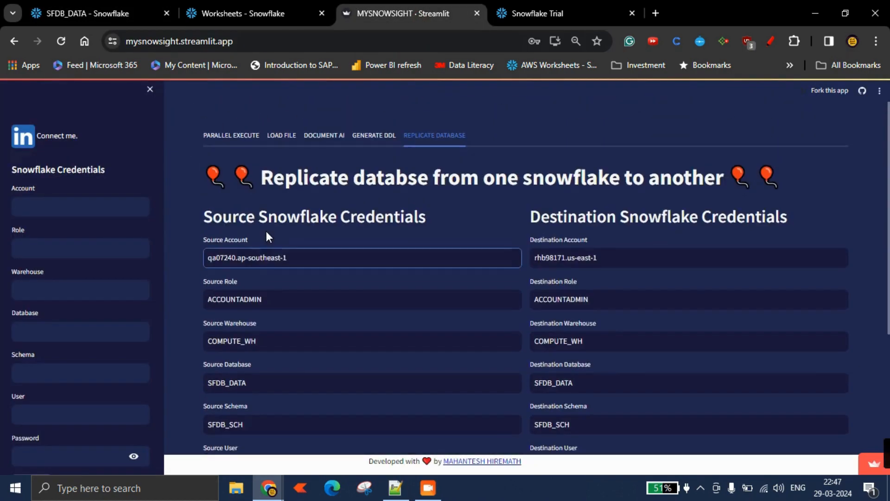
scroll(631, 268, "down", 2)
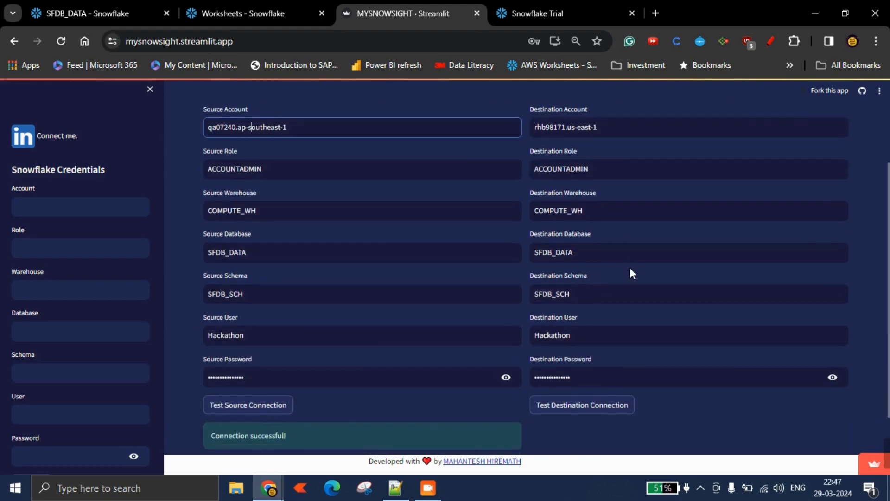
Select the table-count query on lines 137 to 145 of the SFDB_DATA worksheet and run it.
left_click(258, 14)
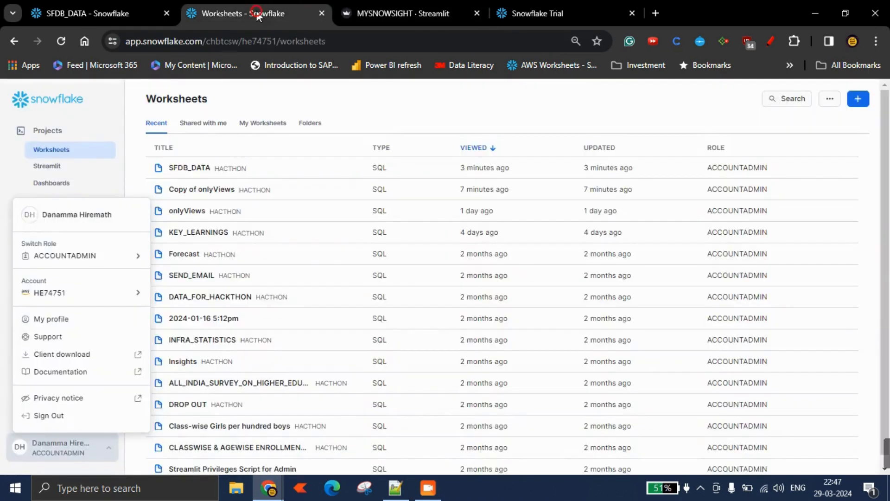
left_click(128, 14)
scroll(296, 241, "down", 2)
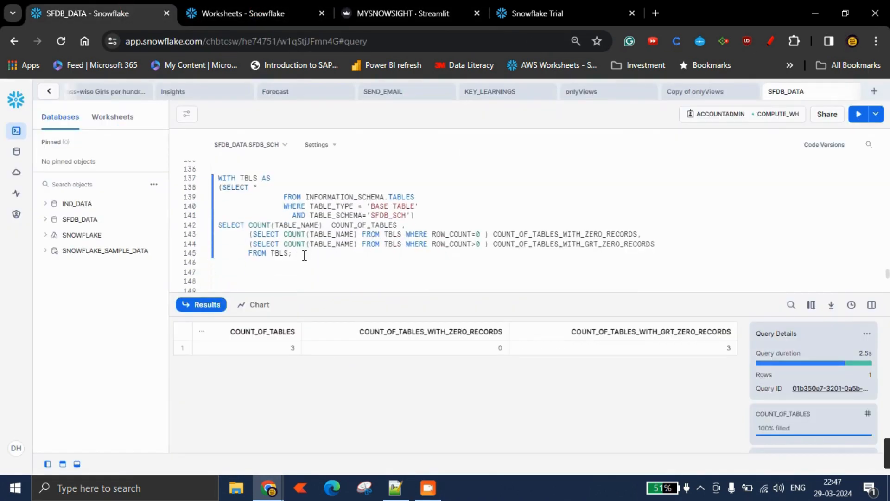
left_click_drag(304, 255, 218, 178)
left_click(858, 114)
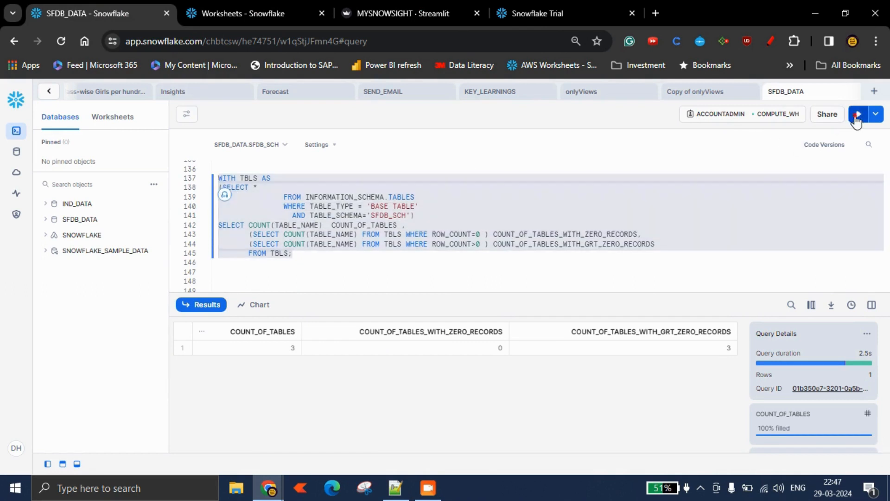
Expand SFDB_DATA, its SFDB_SCH schema and the Tables folder in the object tree.
left_click(49, 221)
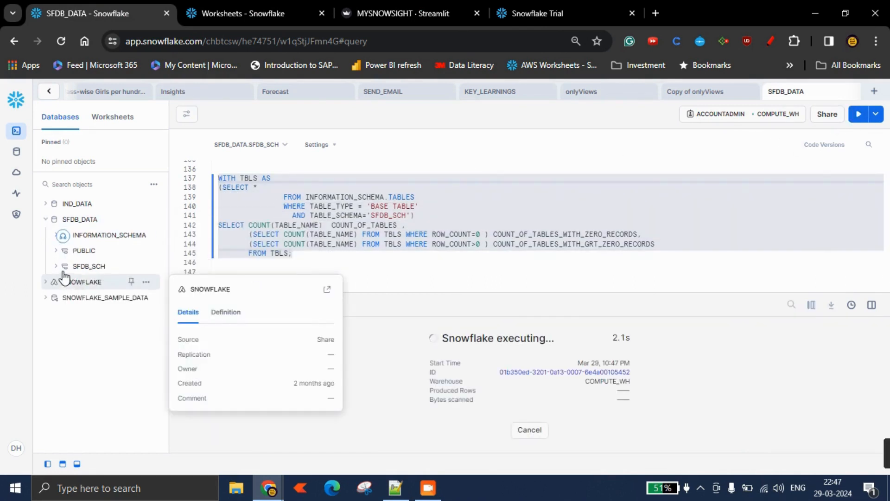
left_click(65, 268)
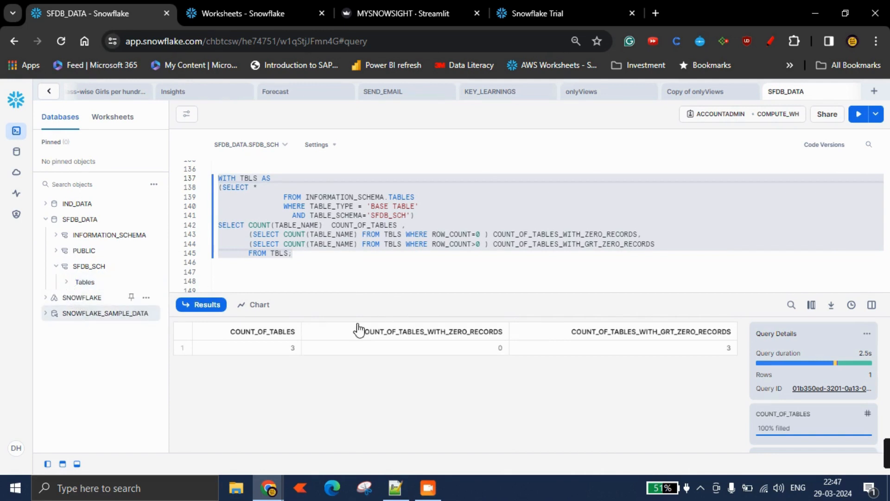
left_click(77, 282)
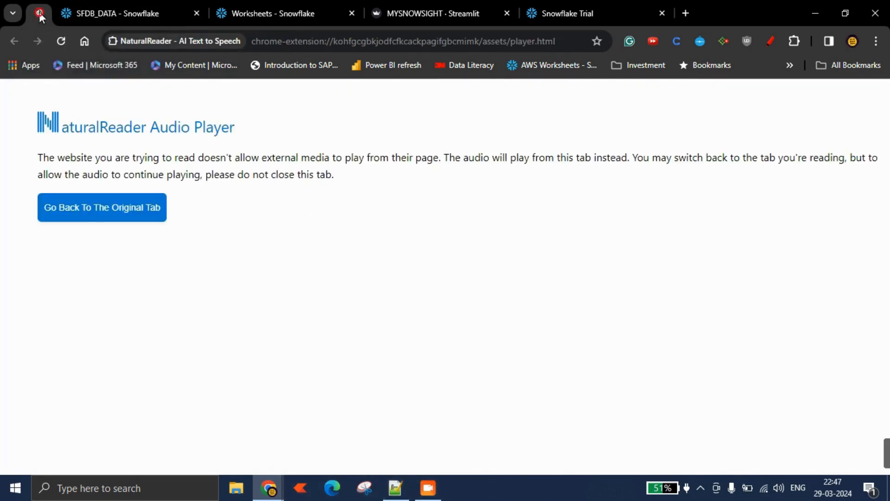
Close the NaturalReader audio player tab.
right_click(38, 15)
left_click(68, 195)
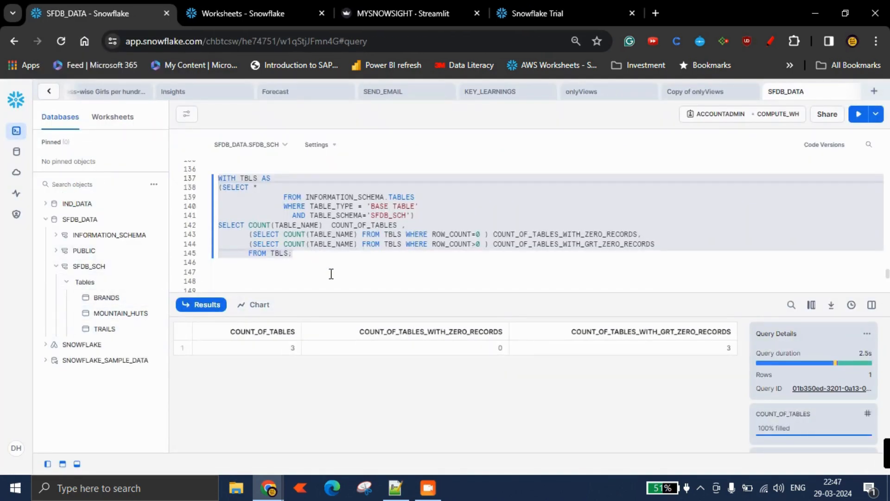
mouse_move(268, 486)
left_click(325, 446)
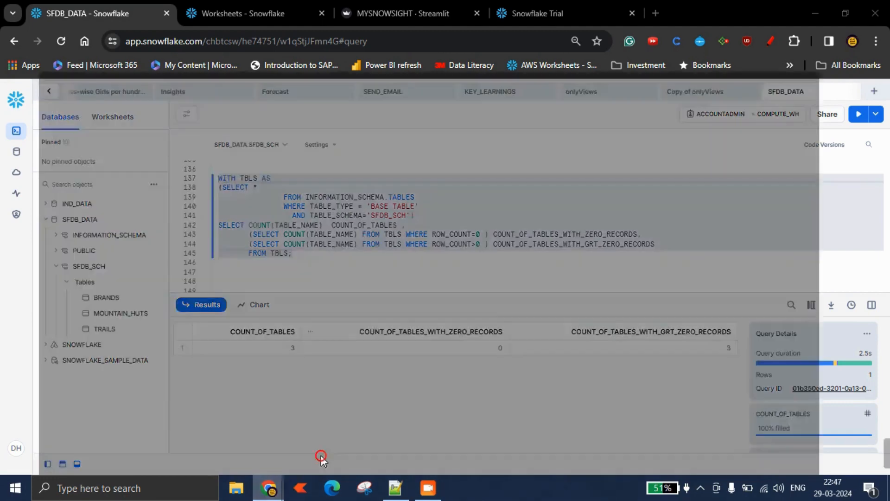
left_click(821, 13)
scroll(288, 275, "up", 2)
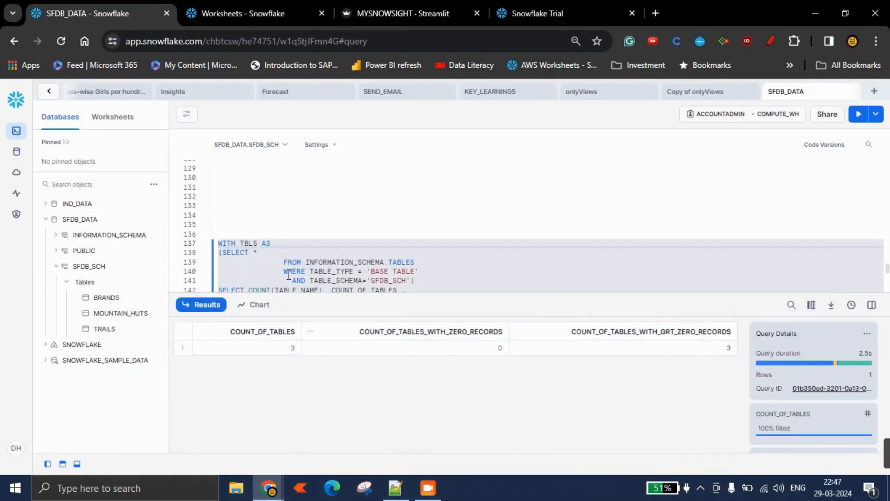
scroll(385, 267, "down", 2)
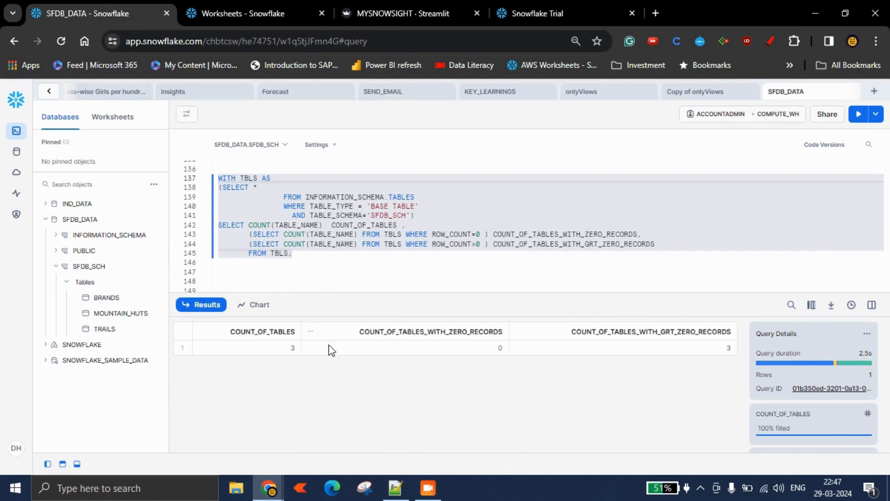
Test the source connection and then the destination connection in the replication app.
left_click(403, 13)
scroll(260, 366, "up", 2)
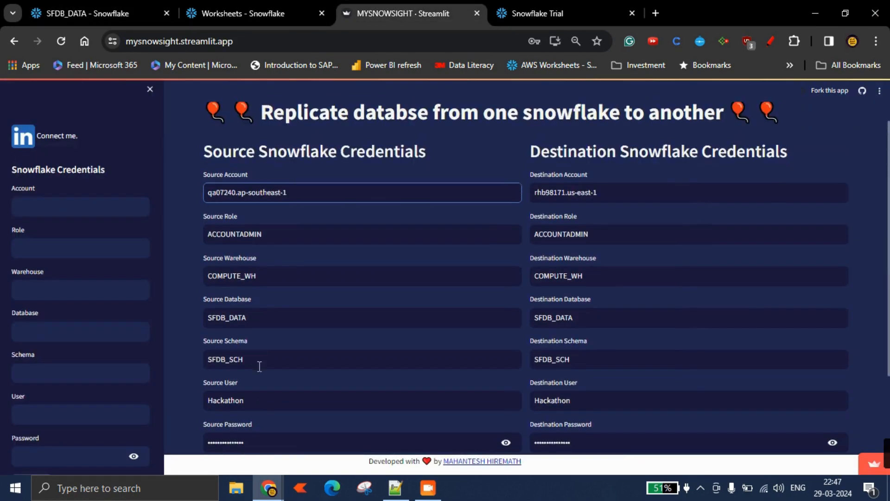
scroll(271, 325, "down", 2)
left_click(258, 407)
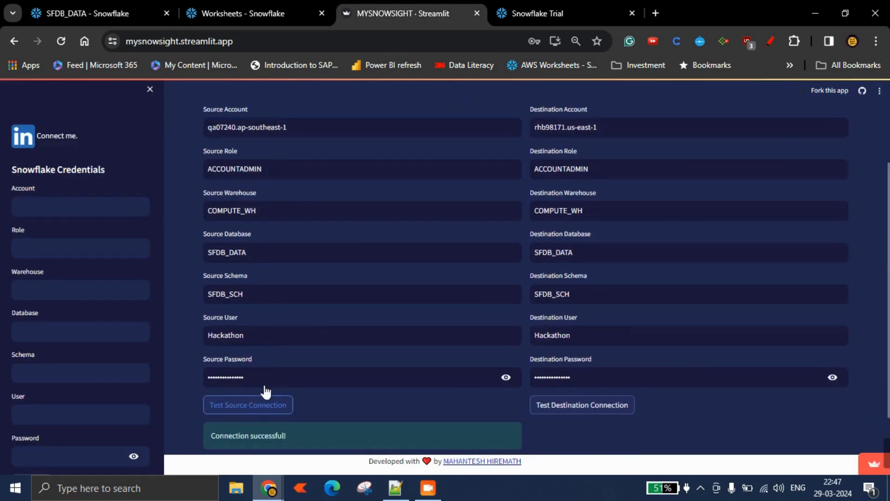
scroll(429, 366, "down", 2)
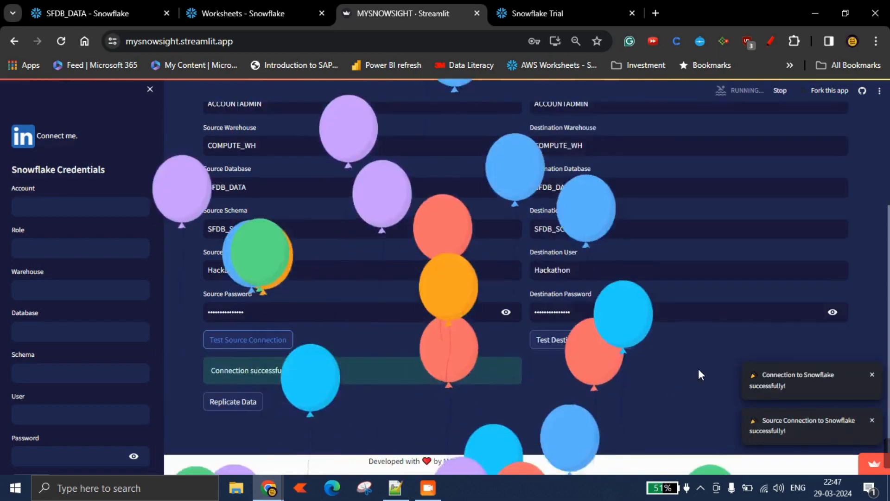
left_click(578, 350)
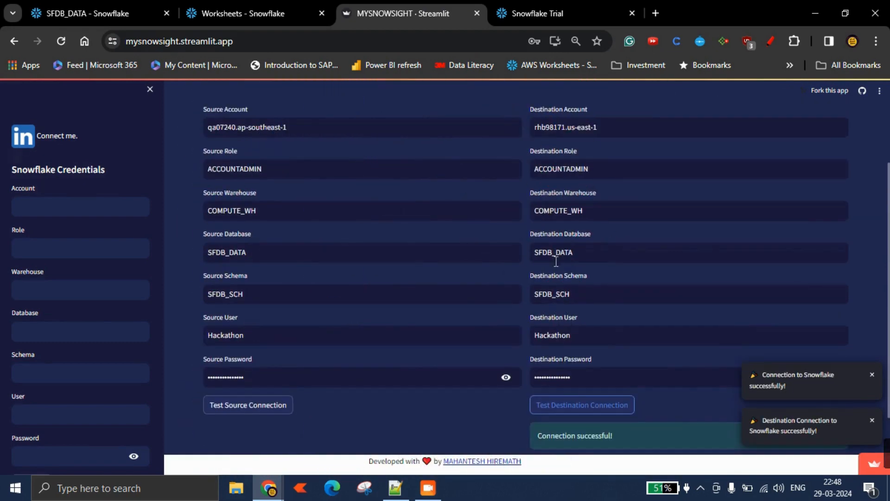
left_click(556, 261)
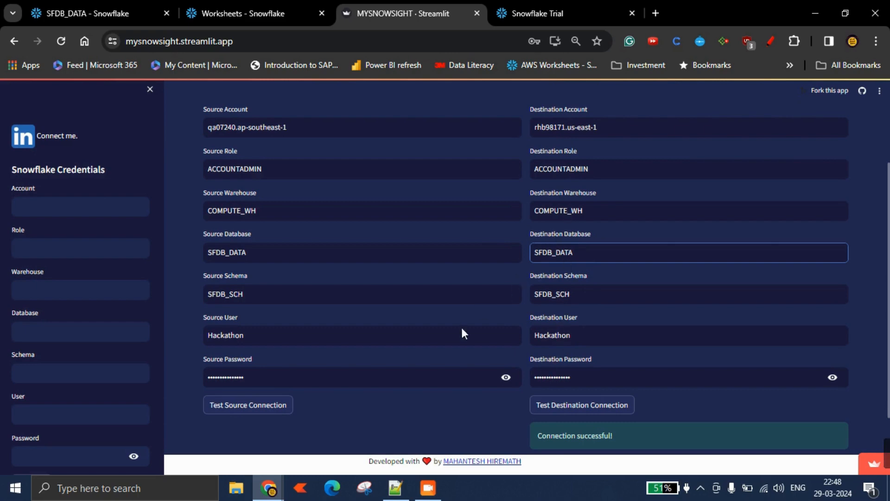
left_click(385, 424)
scroll(384, 413, "down", 2)
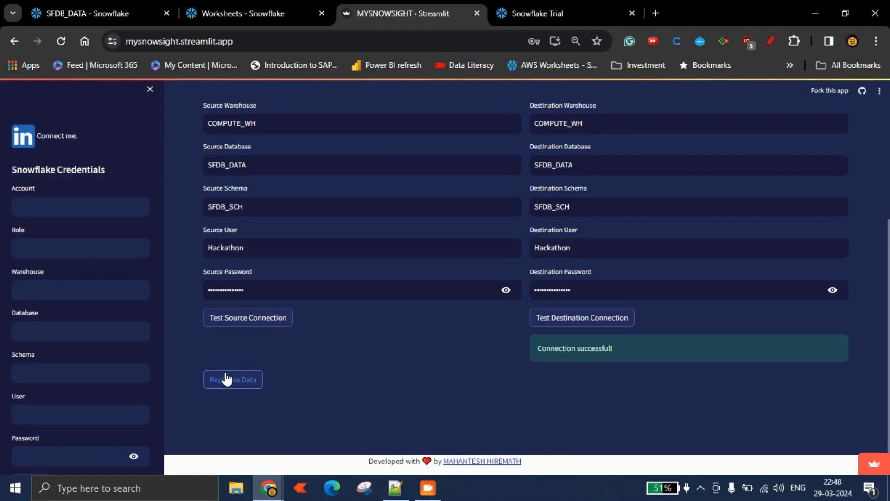
Open Query History under Monitoring in the source account, refresh it, and return to the replication app.
left_click(99, 15)
left_click(226, 14)
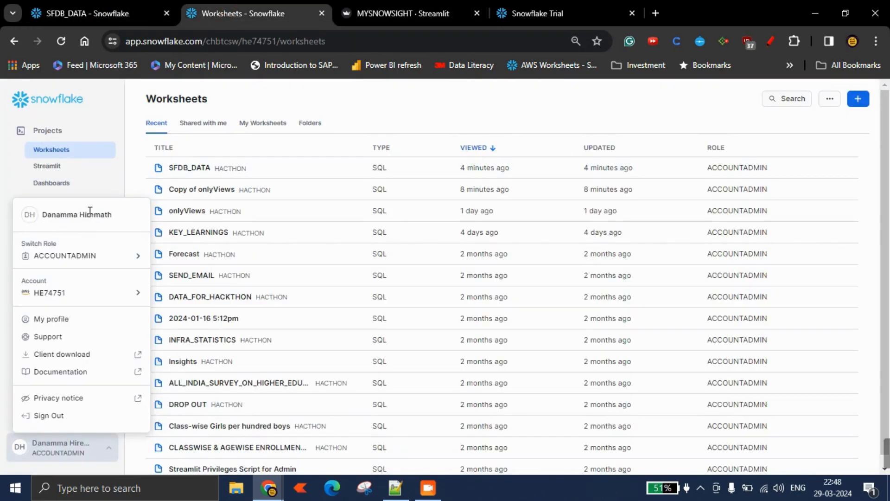
left_click(259, 103)
left_click(54, 262)
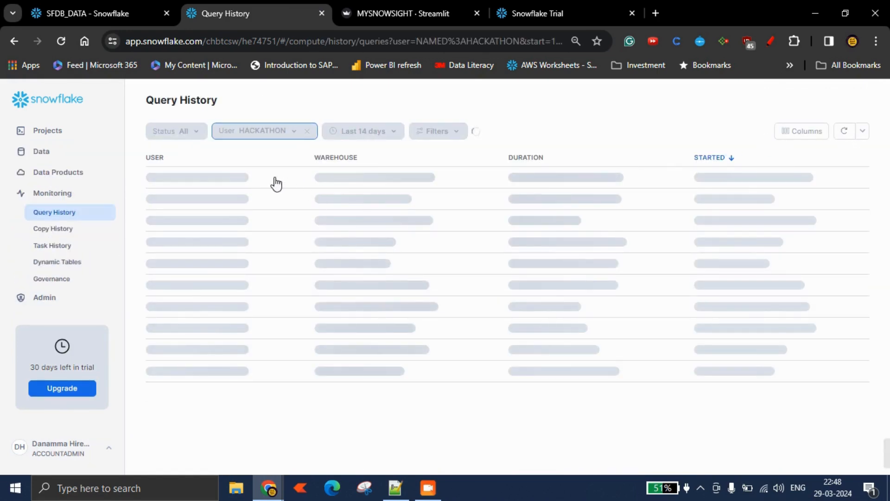
left_click(843, 132)
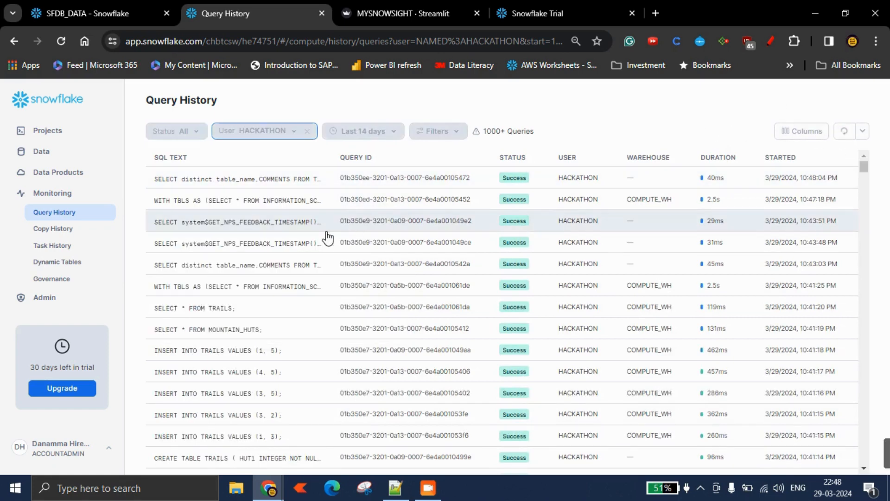
mouse_move(246, 204)
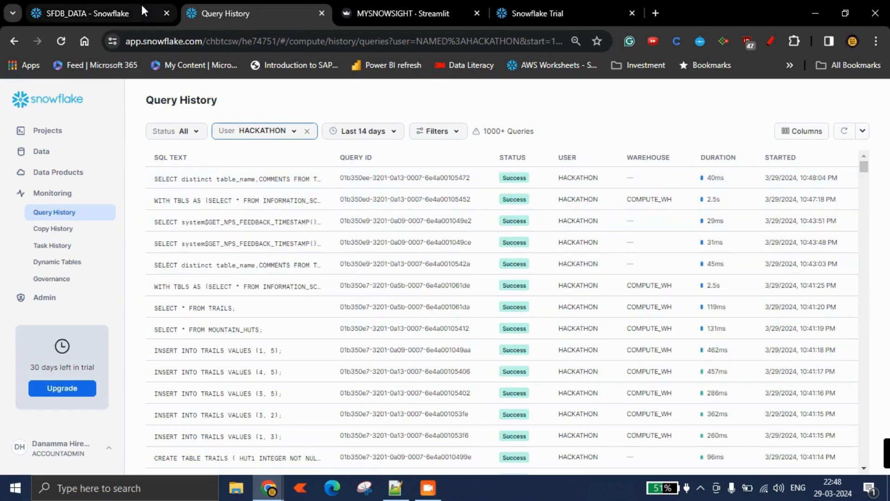
left_click(130, 9)
left_click(404, 13)
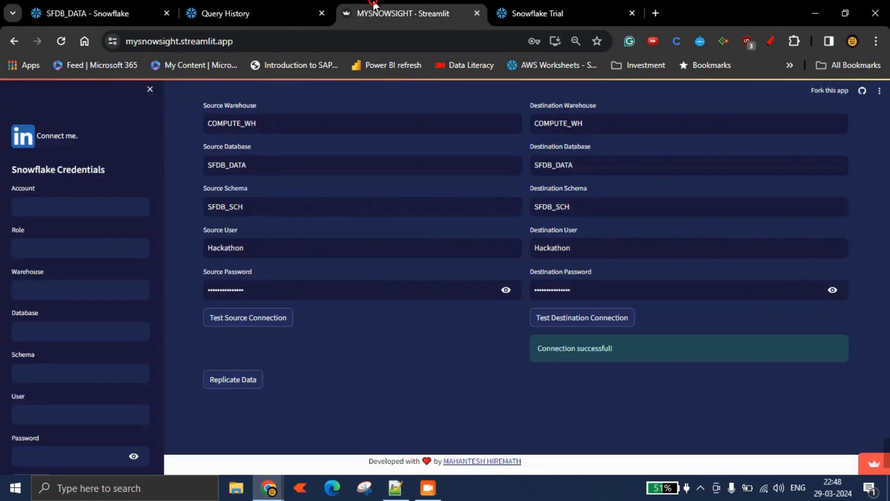
Start the data replication and scroll down through the replication progress messages.
left_click(242, 383)
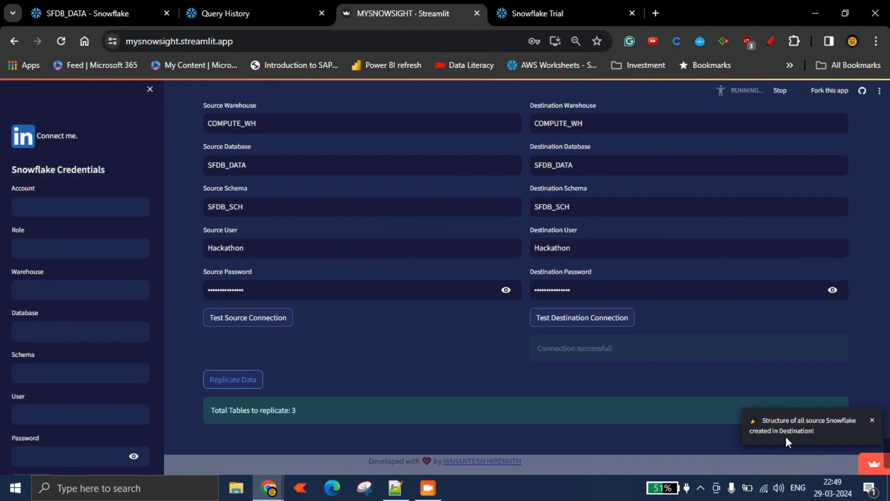
scroll(378, 416, "down", 1)
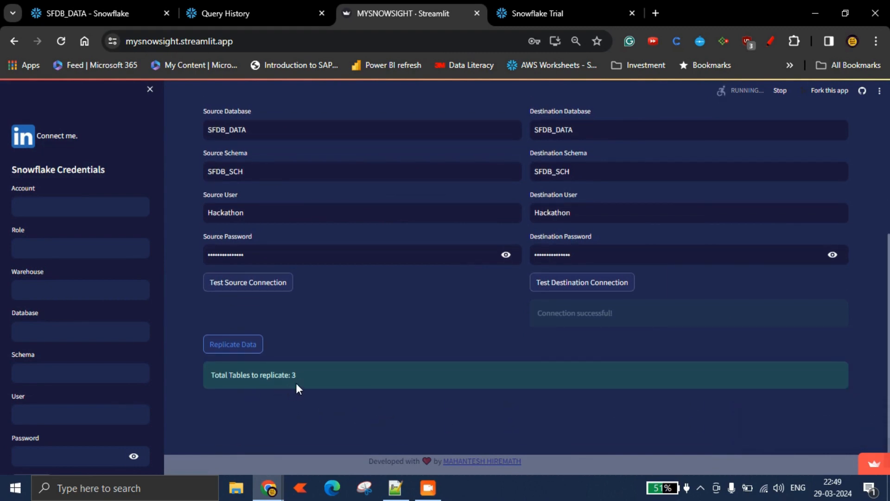
scroll(344, 427, "down", 1)
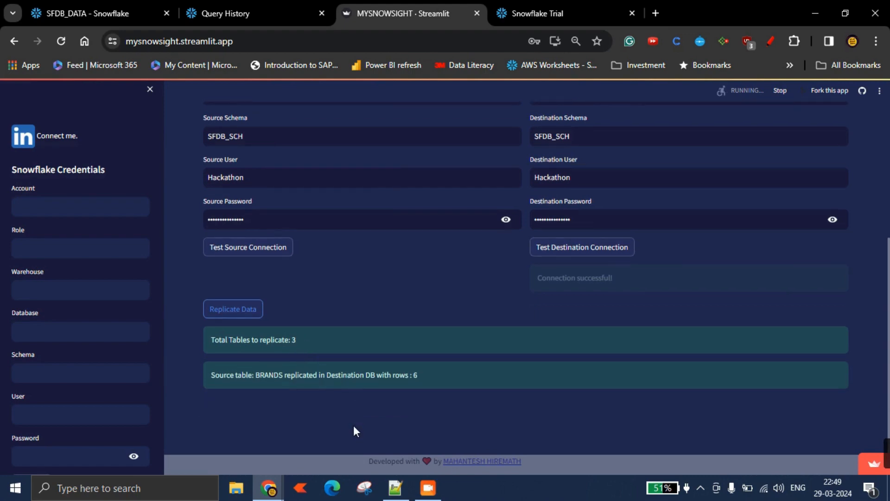
scroll(417, 408, "down", 1)
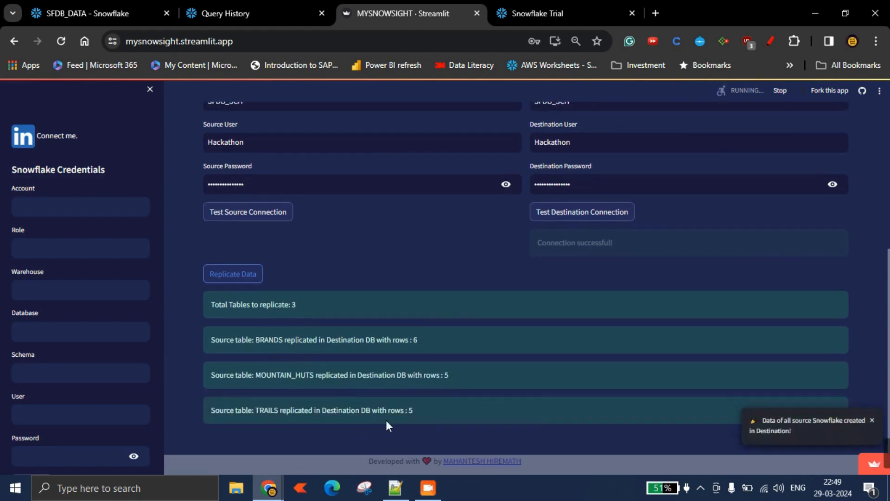
scroll(425, 438, "down", 2)
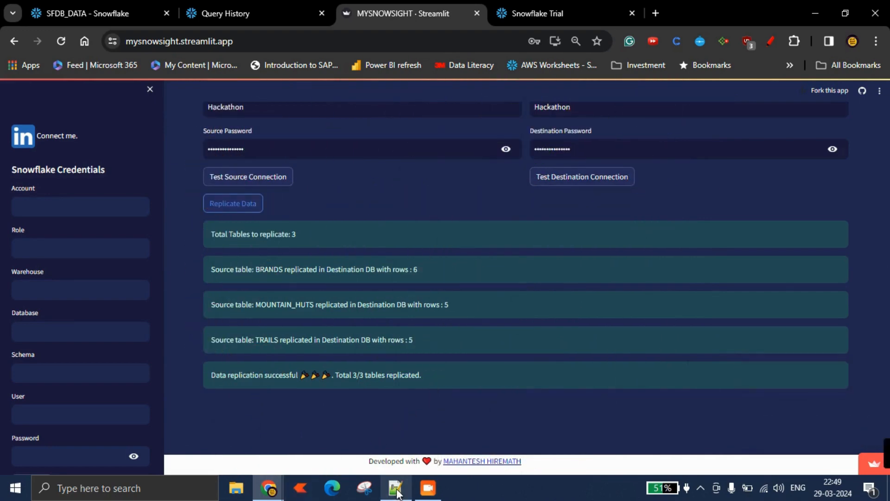
Switch to the destination account worksheet, refresh the object tree and expand SFDB_DATA, SFDB_SCH and Tables.
mouse_move(269, 487)
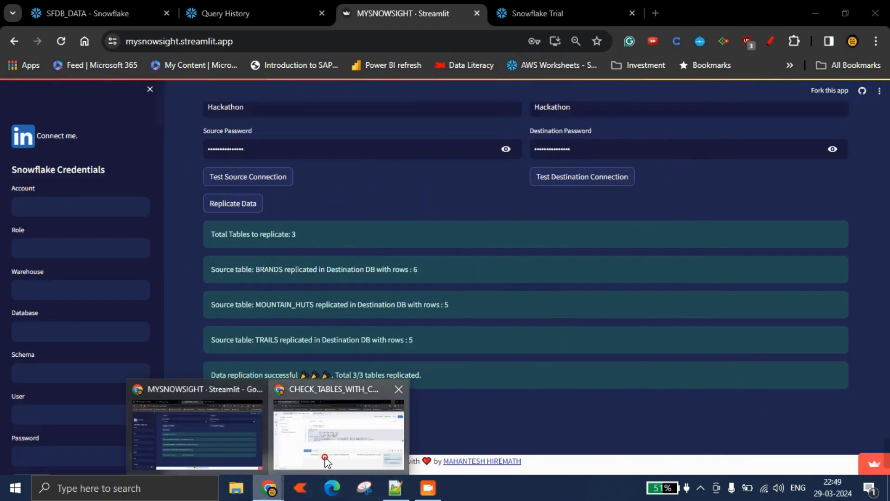
left_click(336, 435)
left_click(185, 184)
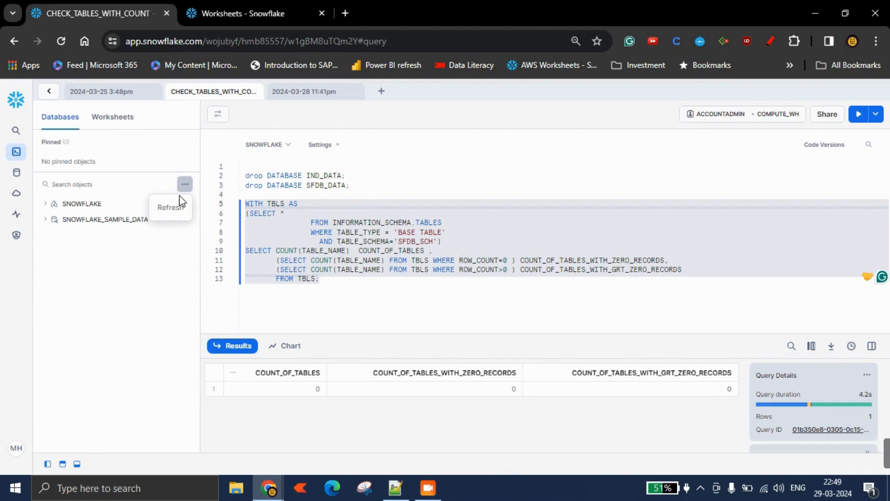
left_click(178, 208)
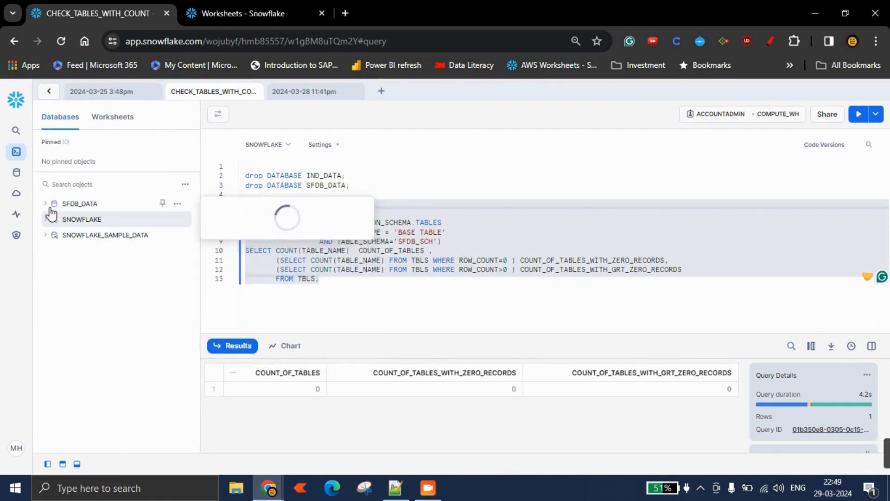
left_click(44, 206)
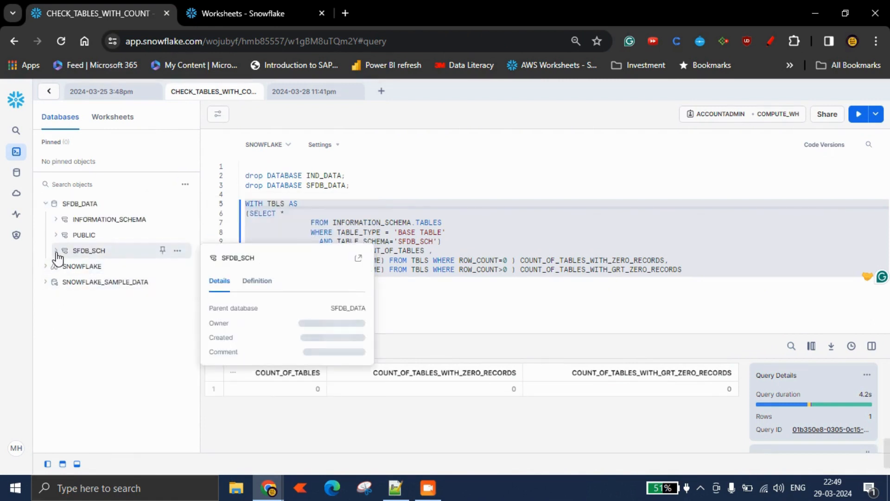
left_click(56, 251)
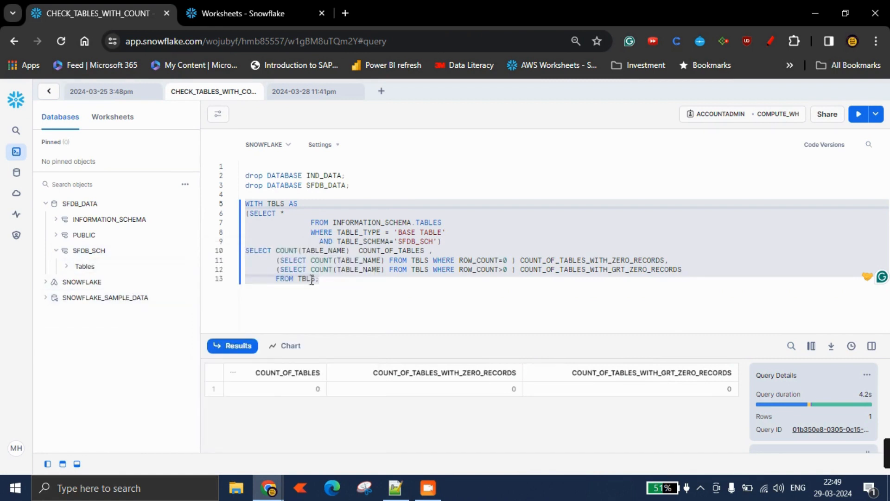
left_click(71, 268)
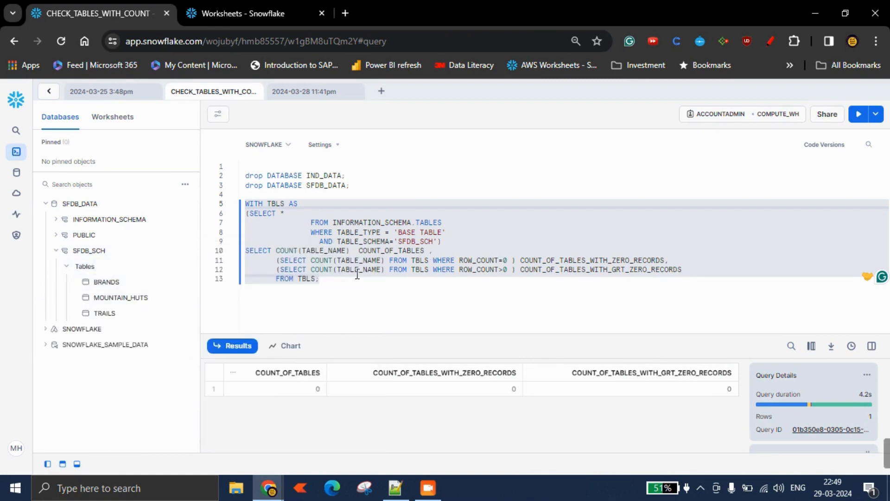
Run the table-count query for the SFDB_SCH schema in the destination account worksheet.
left_click_drag(342, 290, 245, 203)
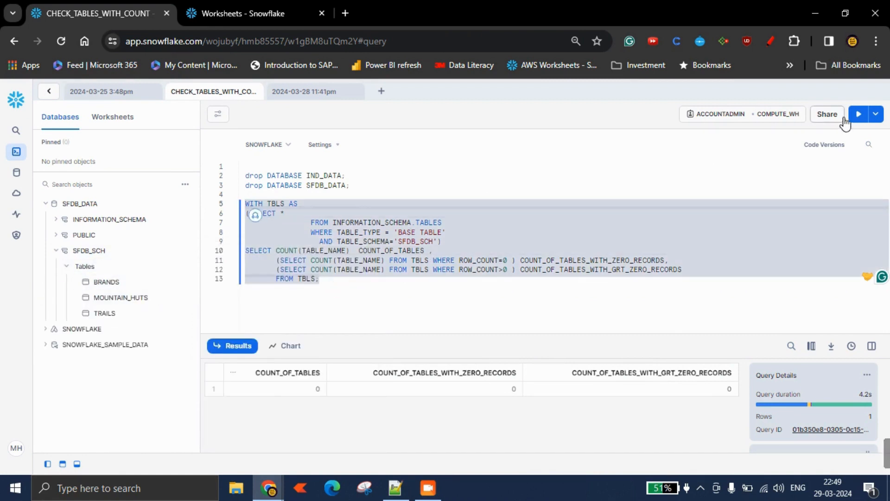
left_click(859, 114)
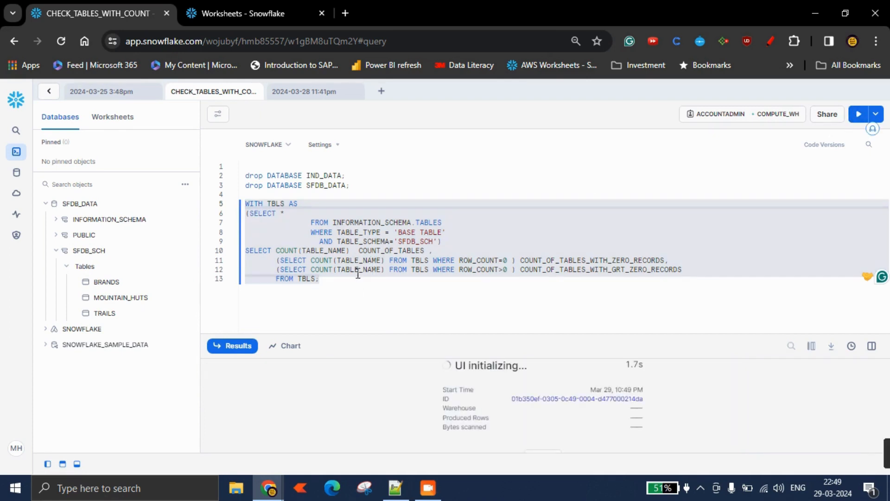
double_click(322, 176)
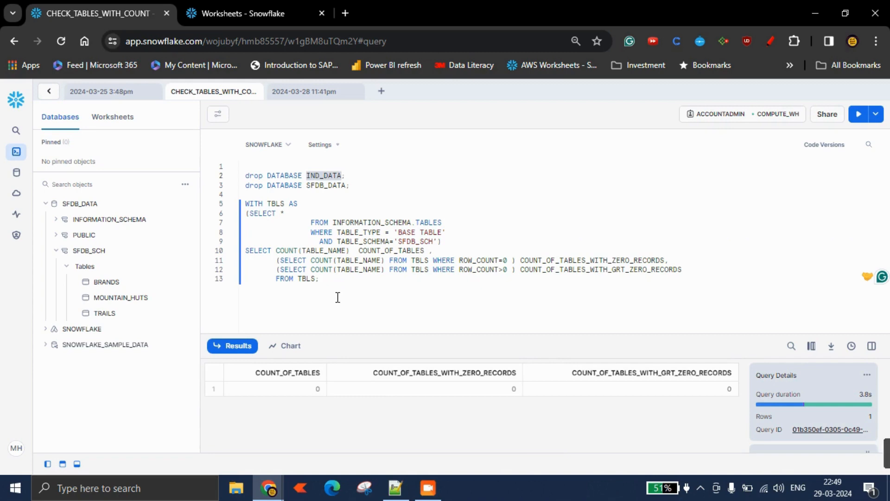
Copy the IND_SCHEMA schema name from the notes file.
left_click(395, 487)
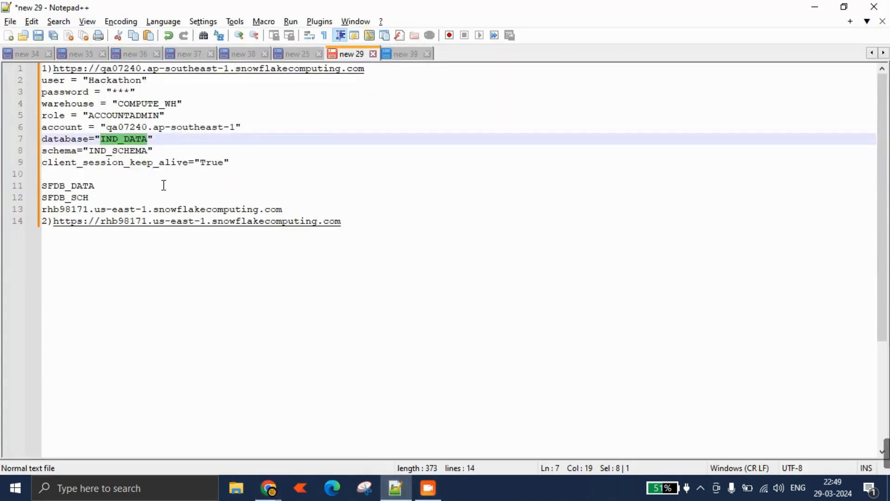
double_click(120, 152)
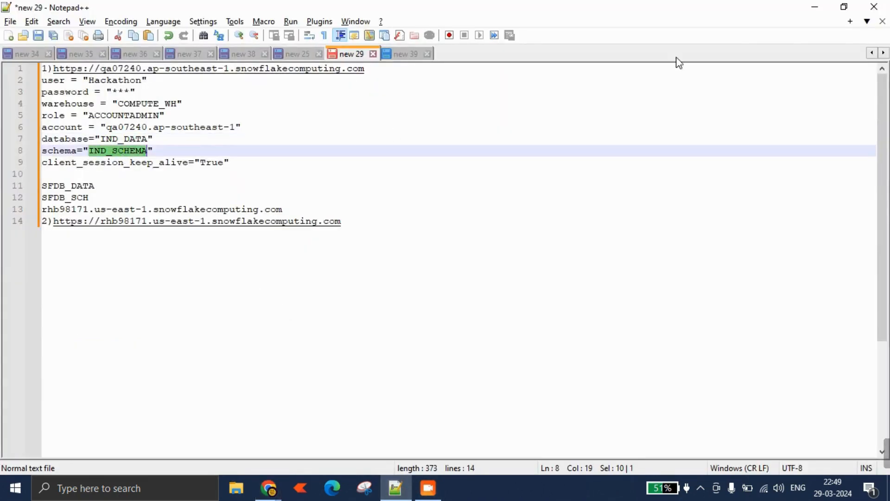
left_click(815, 7)
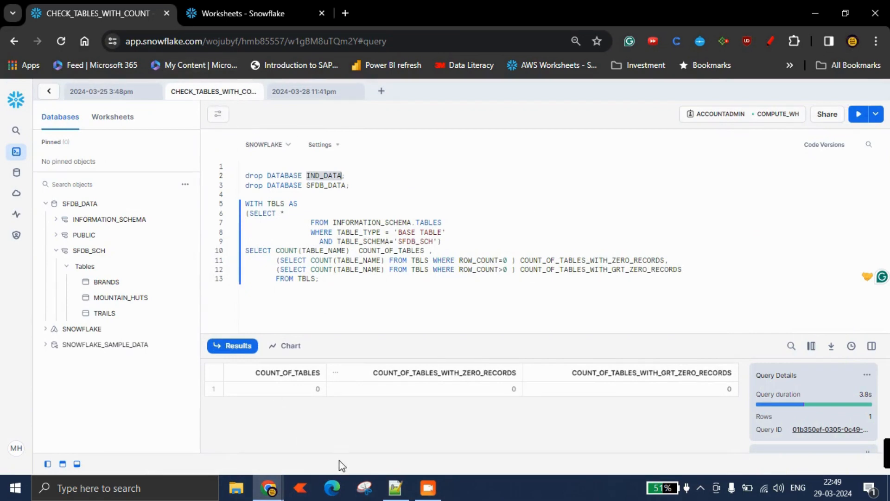
In the source account worksheet, copy the table-count query and paste a duplicate below it.
mouse_move(269, 487)
left_click(196, 436)
left_click(125, 18)
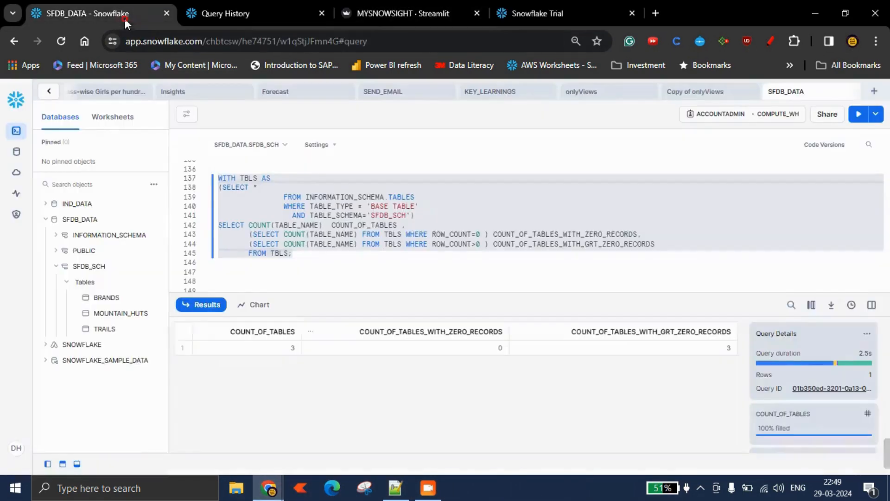
double_click(385, 217)
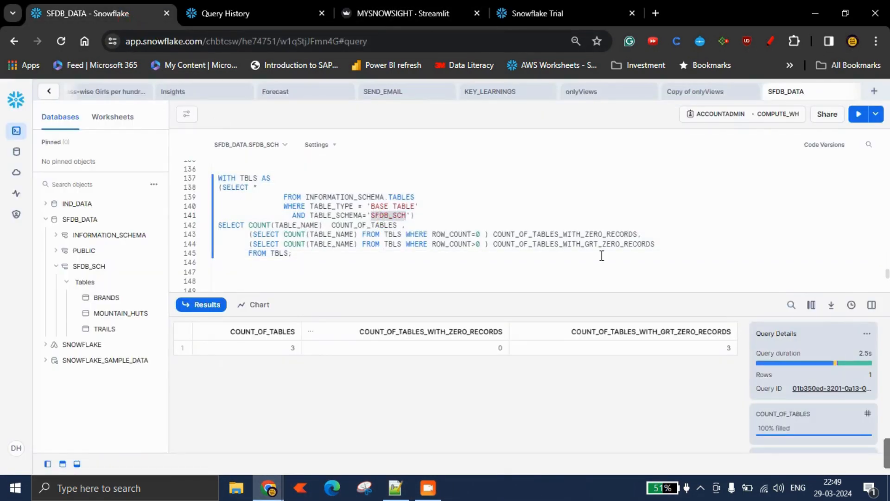
left_click_drag(312, 258, 213, 179)
key("ctrl+c")
left_click(300, 273)
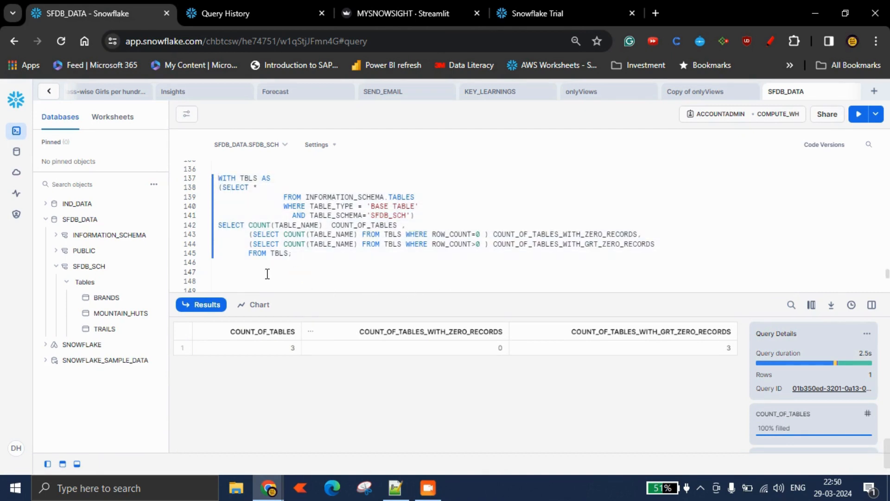
key("ctrl+v")
Replace SFDB_SCH with IND_SCHEMA in the duplicated query and run it.
double_click(385, 239)
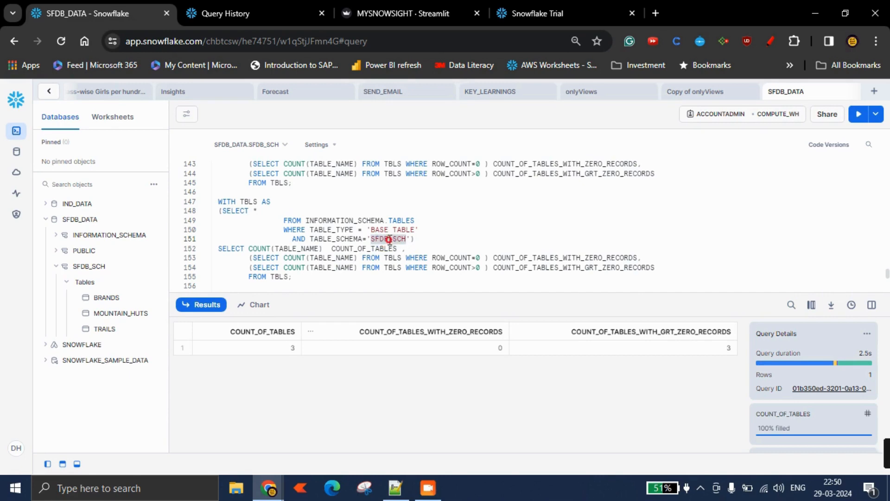
left_click(393, 488)
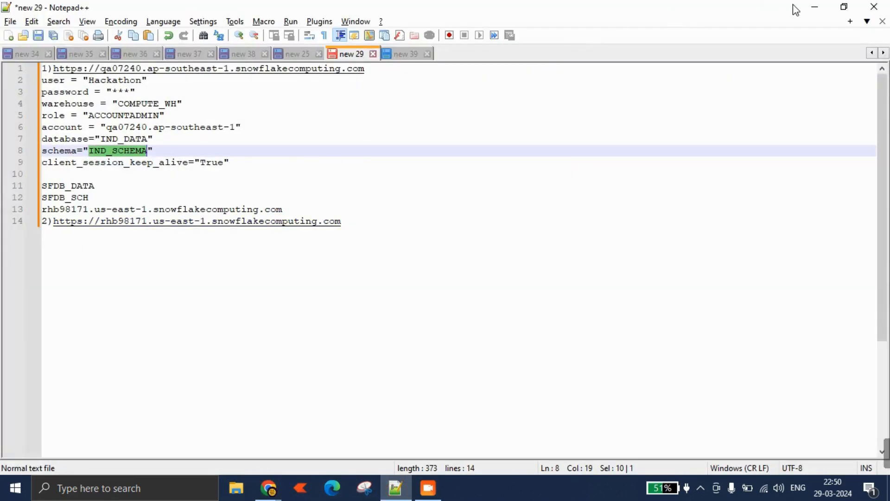
left_click(815, 7)
double_click(372, 240)
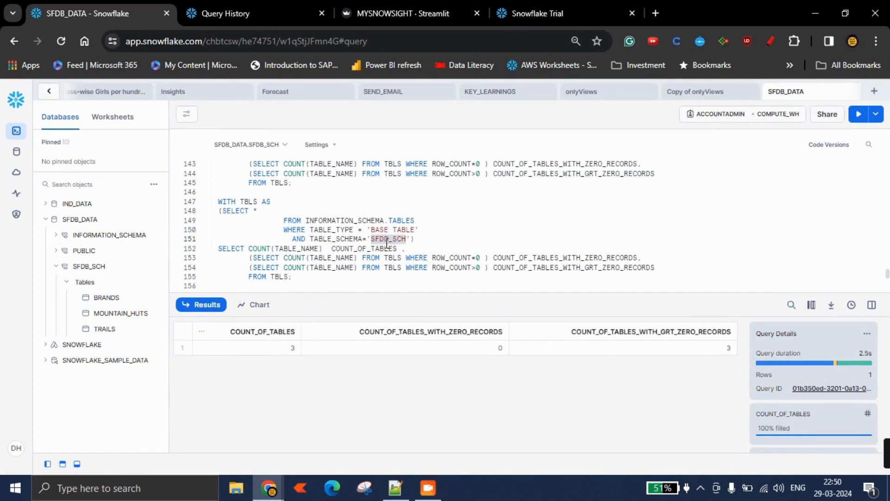
key("ctrl+v")
left_click_drag(310, 284, 207, 200)
left_click(863, 117)
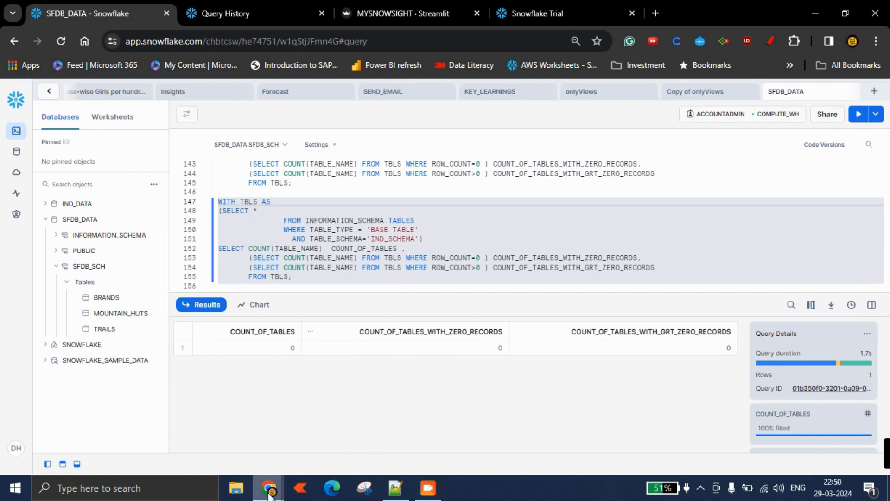
Expand the IND_DATA database in the object tree to inspect its schemas.
left_click(404, 489)
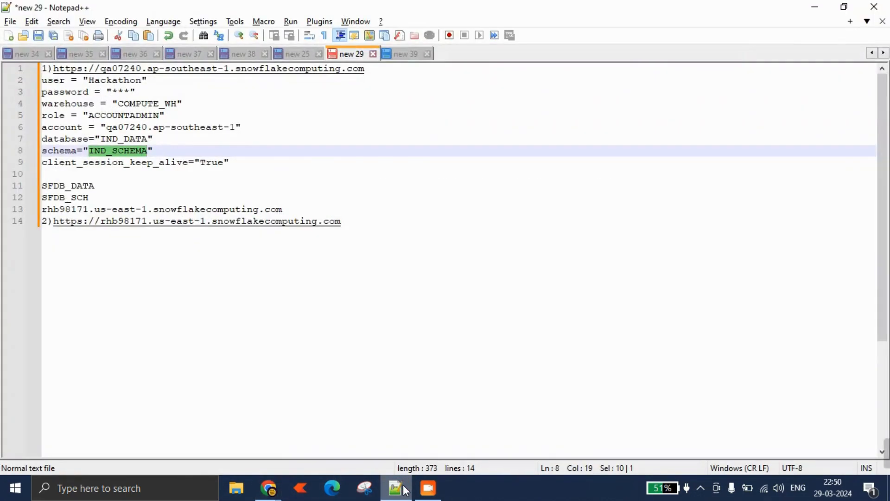
left_click(405, 489)
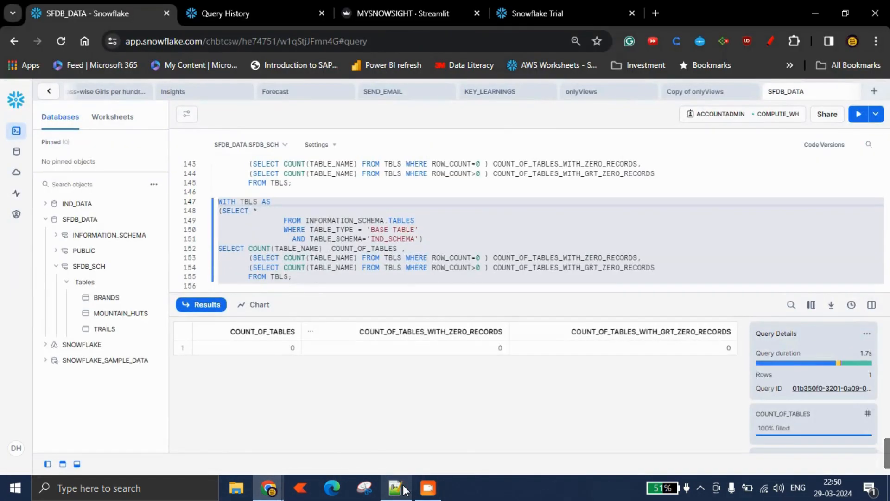
left_click(45, 204)
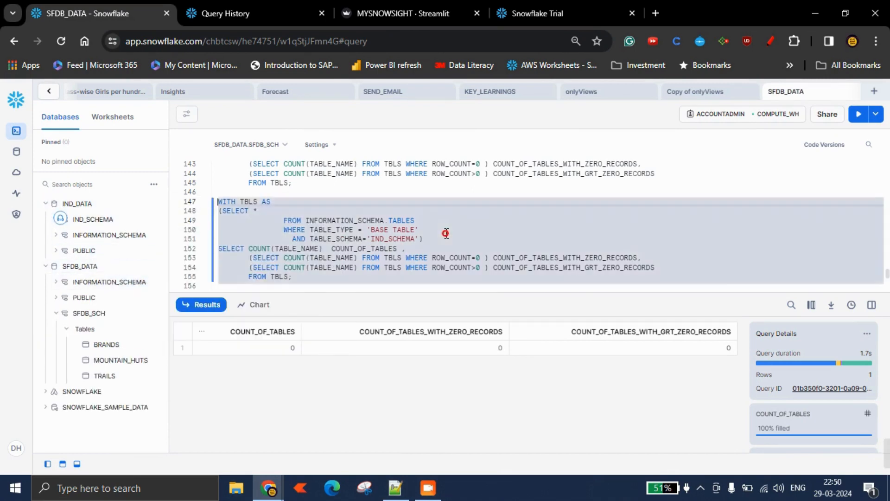
left_click(421, 241)
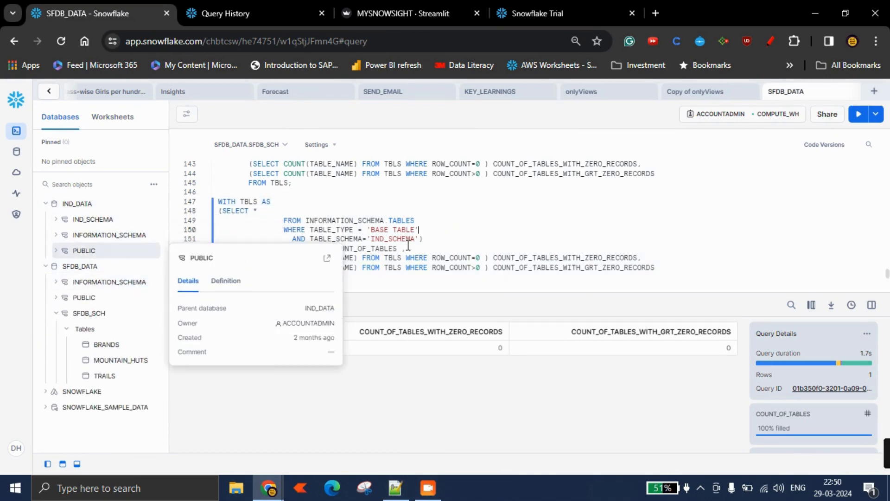
double_click(388, 240)
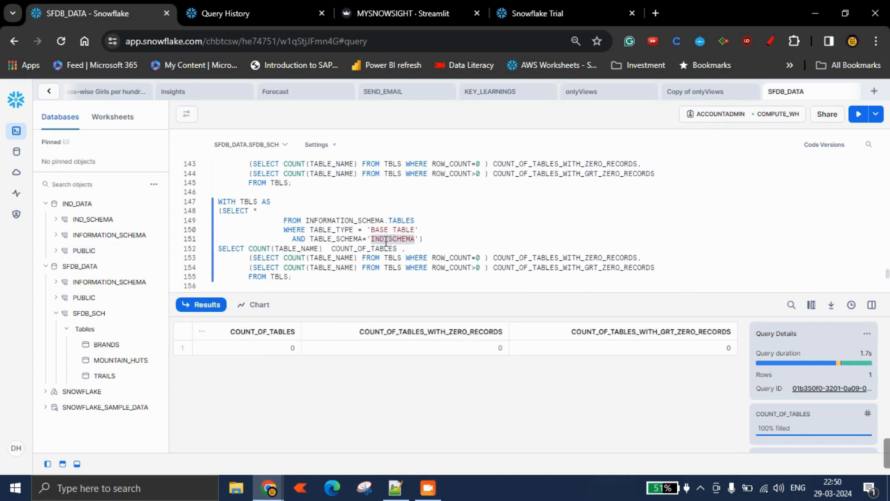
Set the worksheet context to IND_DATA.IND_SCHEMA and rerun the IND_SCHEMA table-count query.
left_click(258, 143)
left_click(255, 216)
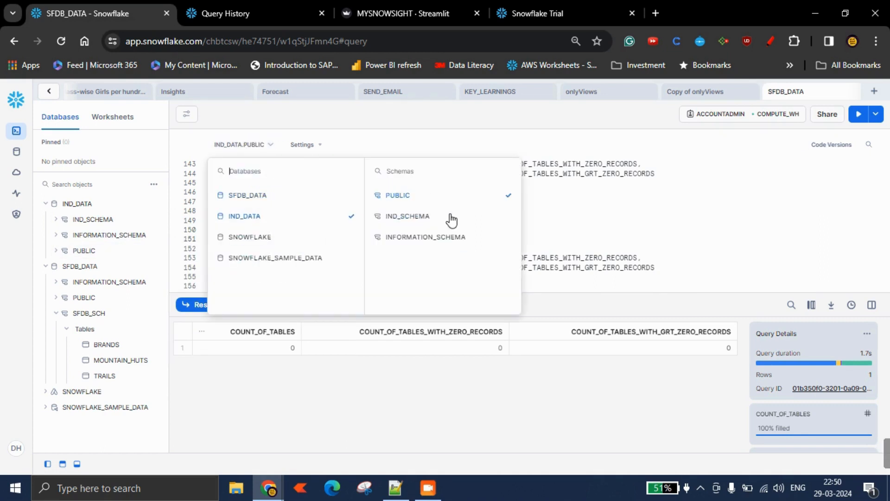
left_click(458, 218)
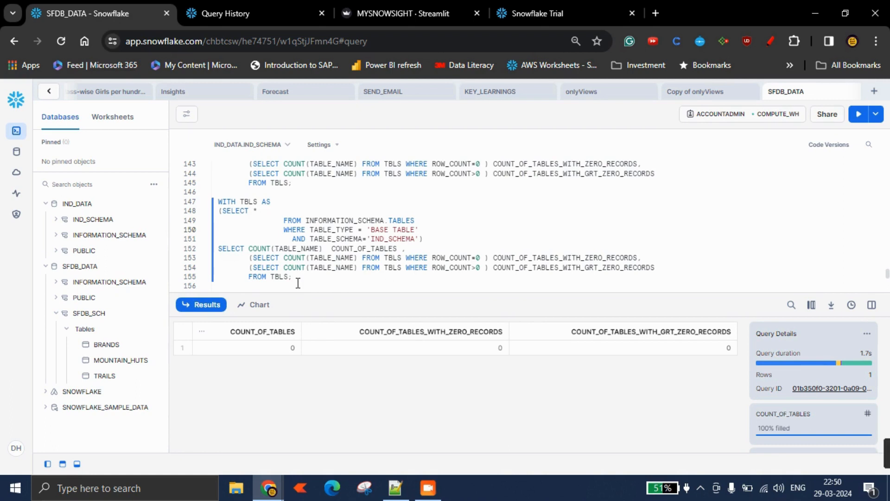
left_click_drag(298, 281, 218, 201)
left_click(857, 114)
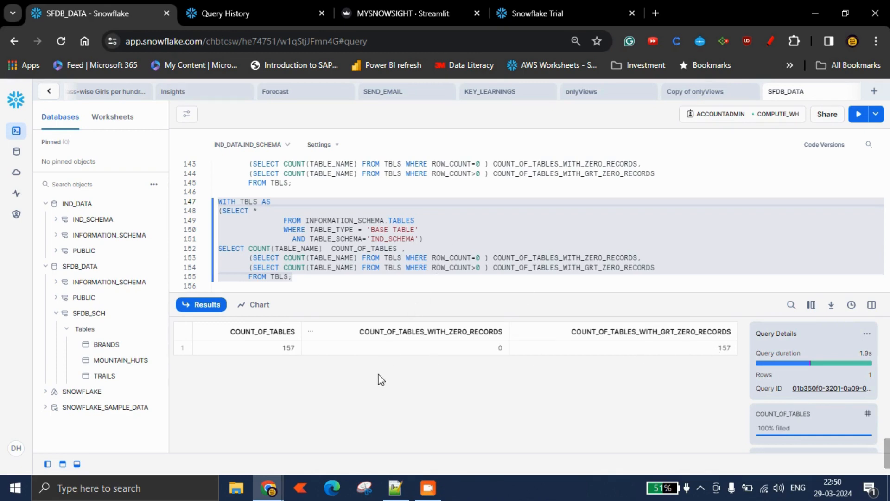
Return to the replication app and scroll back up the connection form.
left_click(395, 488)
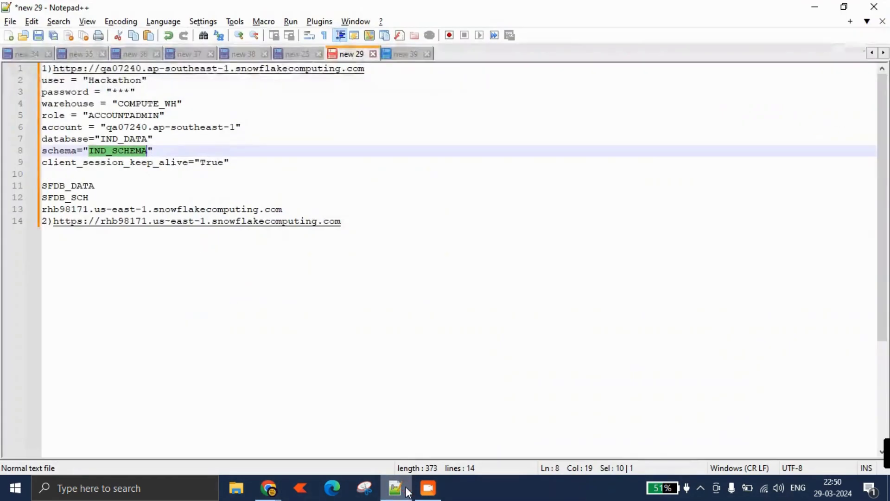
mouse_move(269, 488)
left_click(200, 413)
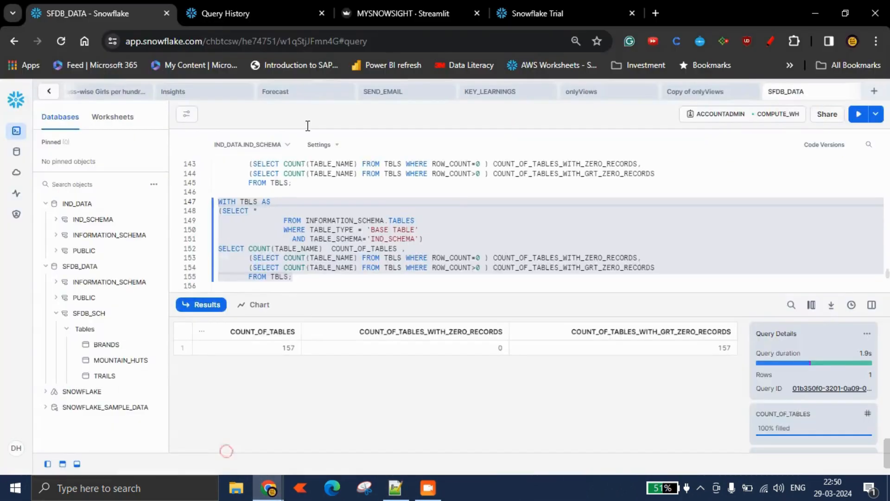
left_click(404, 13)
scroll(345, 207, "up", 4)
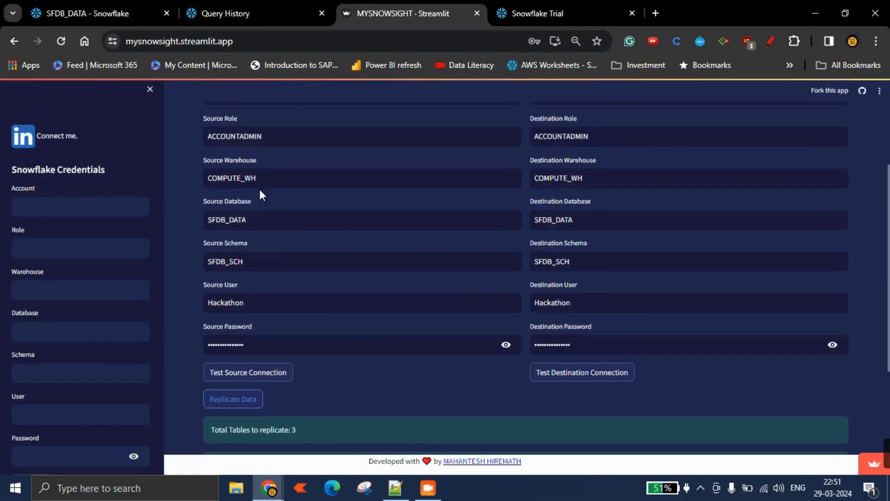
Copy the database name IND_DATA from the connection notes file.
left_click(395, 488)
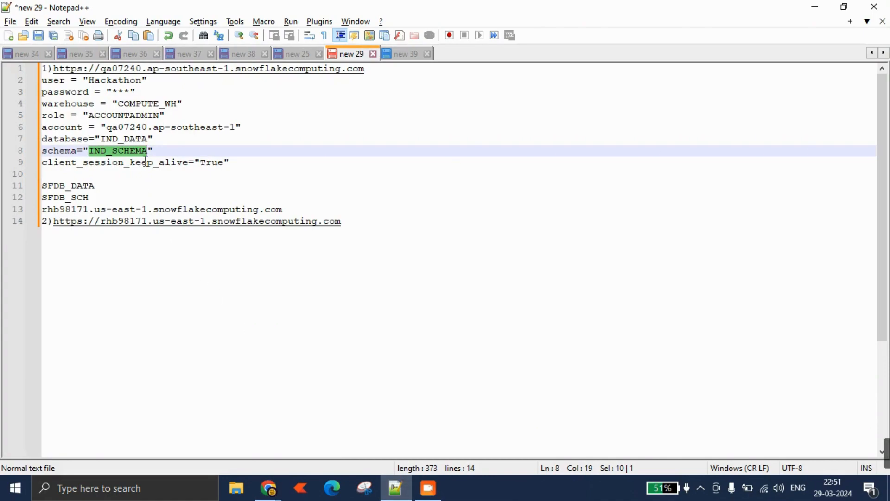
double_click(137, 140)
key("ctrl+c")
left_click(815, 7)
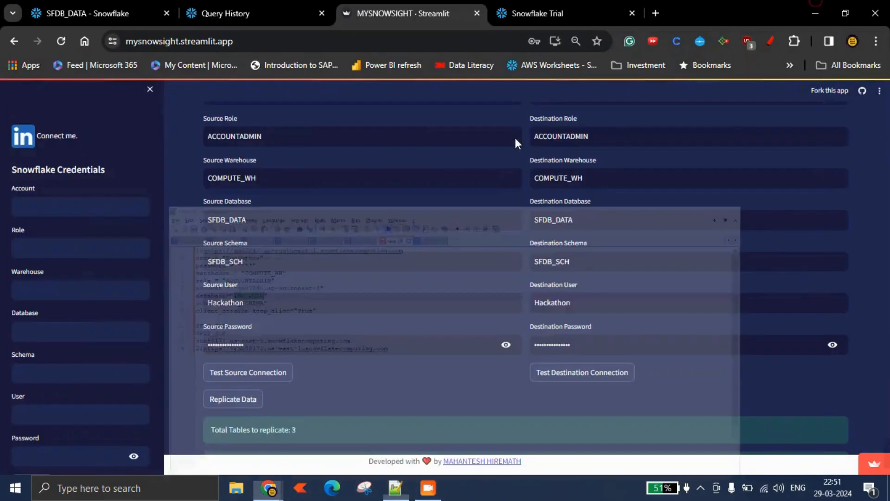
Enter IND_DATA in both the source and destination schema fields.
left_click(376, 262)
key("ctrl+a")
key("ctrl+v")
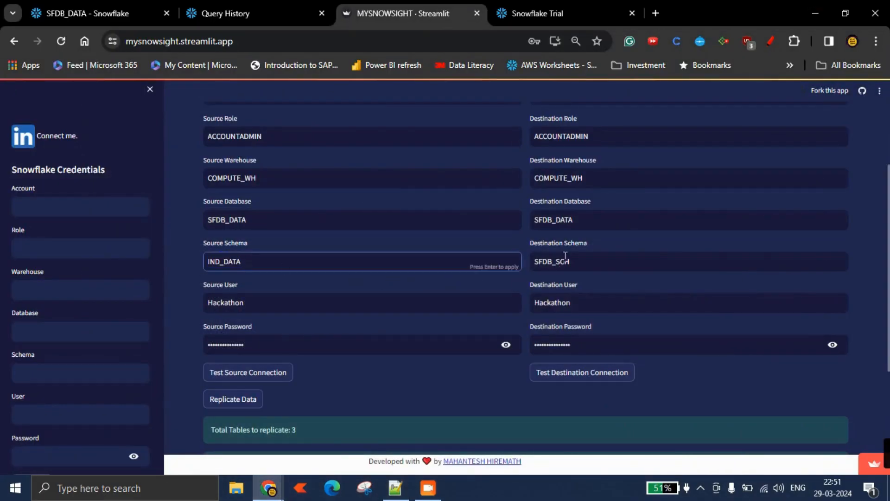
left_click(686, 261)
key("ctrl+a")
key("ctrl+v")
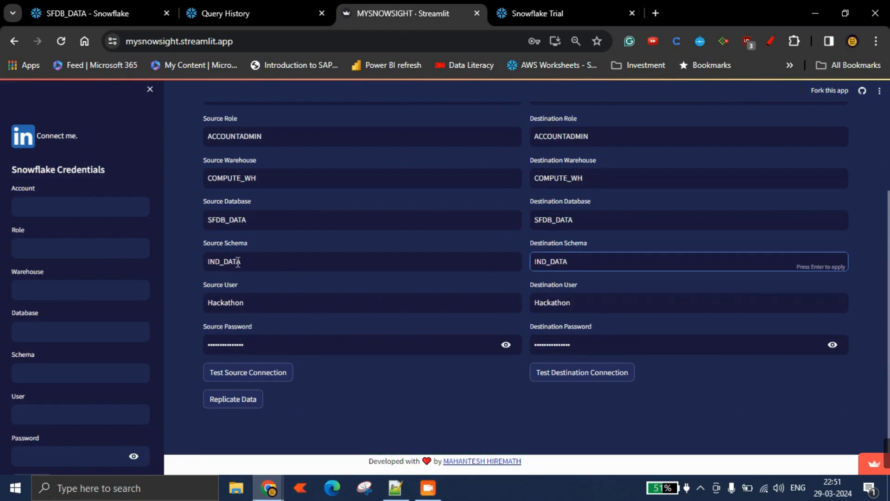
Set both the source and destination database fields to IND_DATA.
left_click(241, 219)
key("ctrl+a")
key("ctrl+v")
left_click(565, 219)
key("ctrl+a")
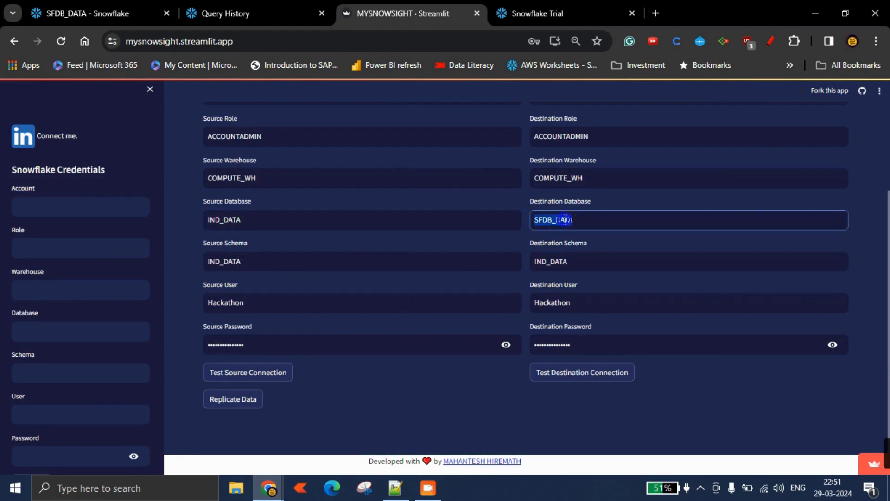
key("ctrl+v")
Copy IND_SCHEMA from the notes file and set both the source and destination schema fields to IND_SCHEMA.
left_click(395, 487)
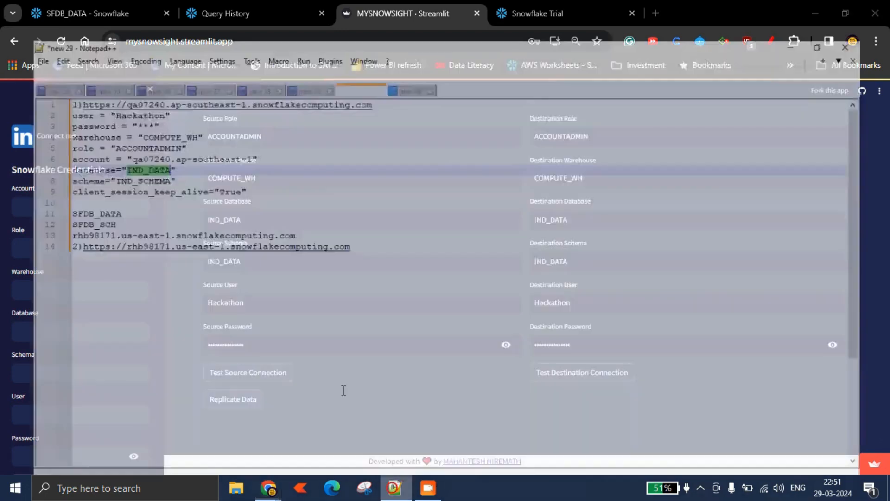
double_click(133, 151)
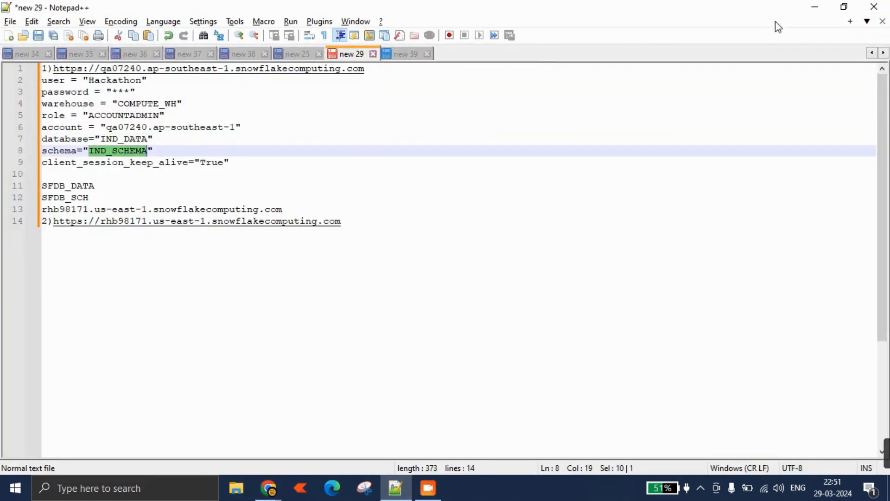
key("ctrl+c")
key("alt+Tab")
left_click(224, 267)
key("ctrl+a")
key("ctrl+v")
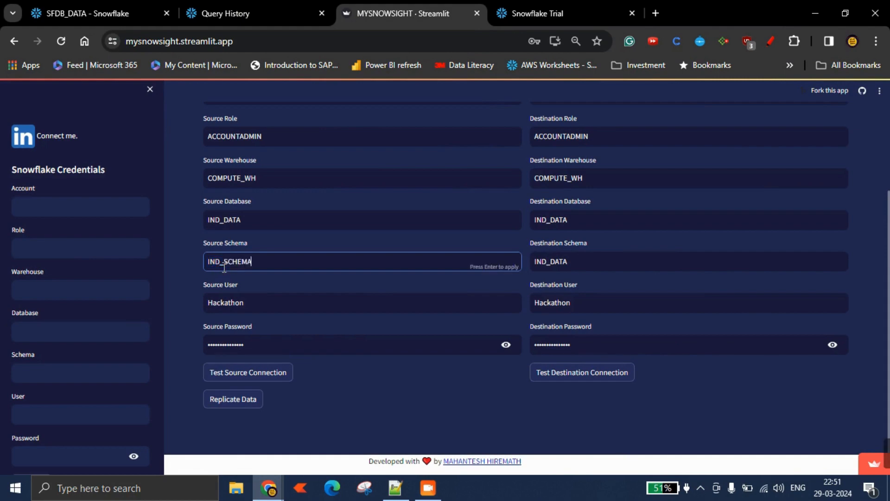
left_click(545, 260)
key("ctrl+a")
key("ctrl+v")
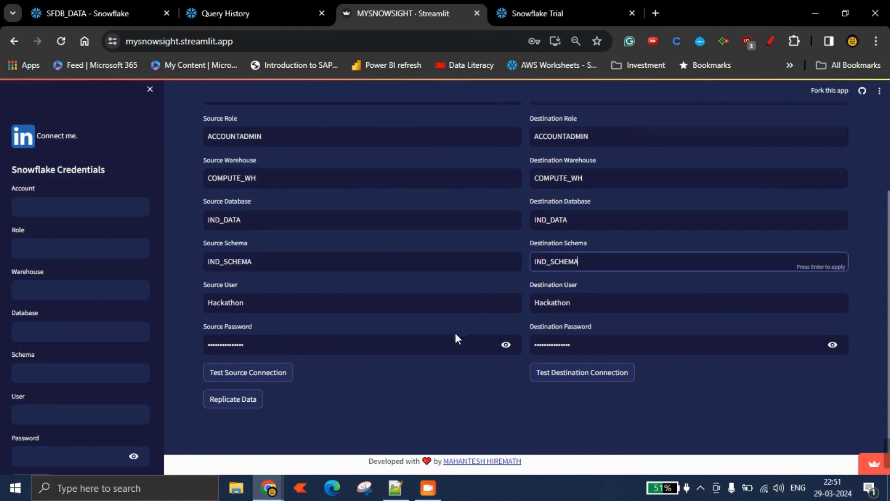
Test the source and destination connections with the new database and schema settings.
left_click(261, 385)
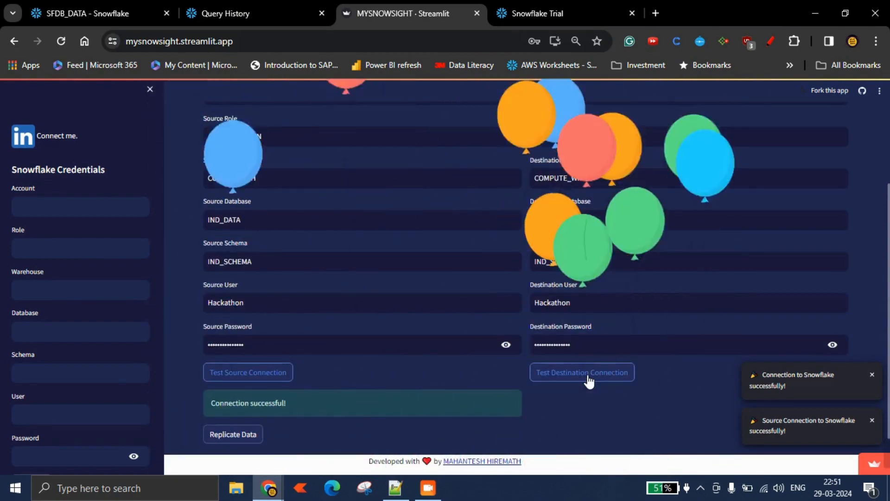
left_click(588, 381)
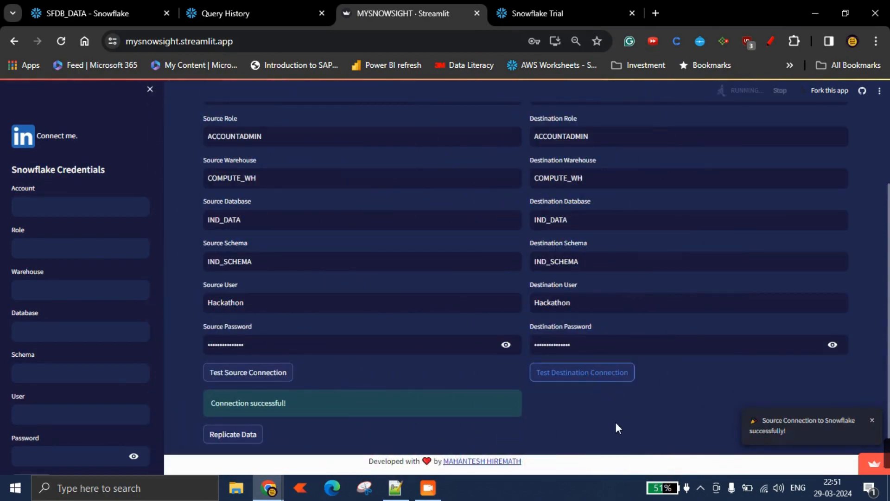
Switch to the destination account's worksheet and refresh its database object list.
mouse_move(268, 488)
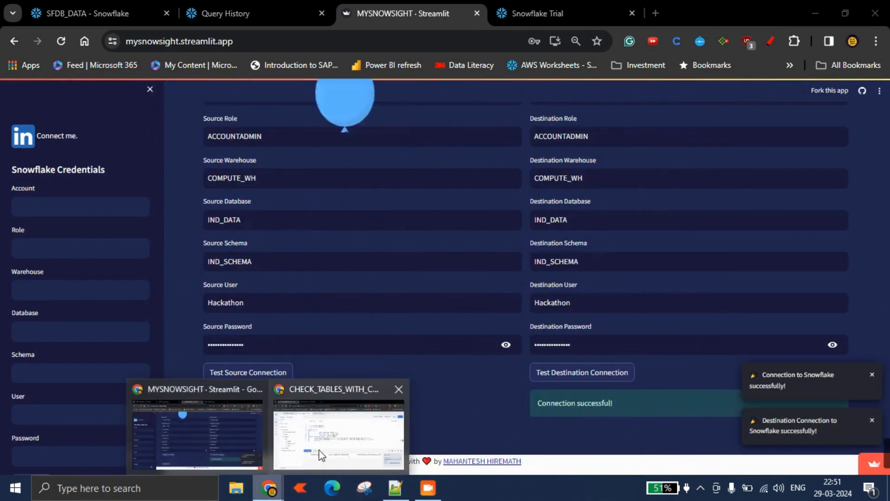
left_click(329, 422)
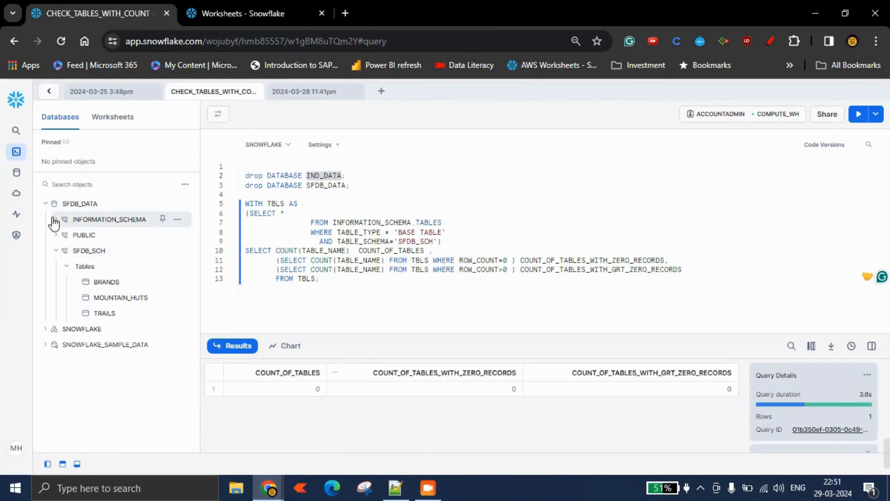
left_click(46, 204)
left_click(366, 191)
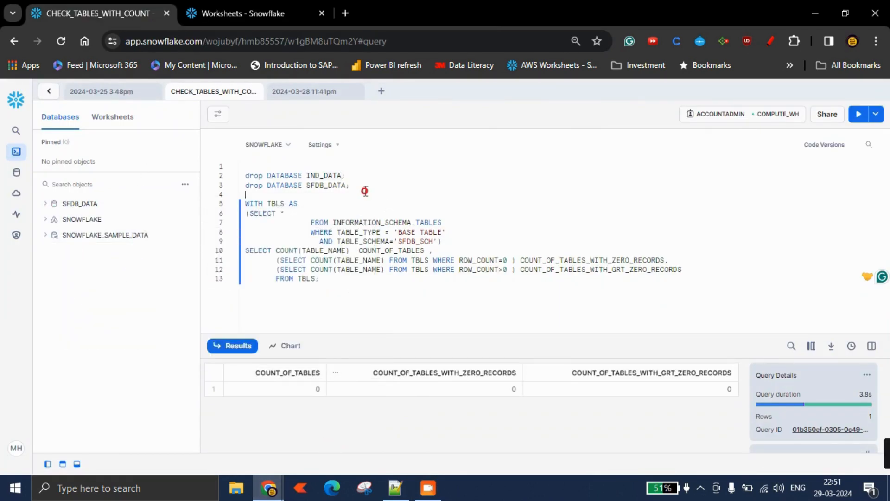
left_click(185, 184)
left_click(184, 206)
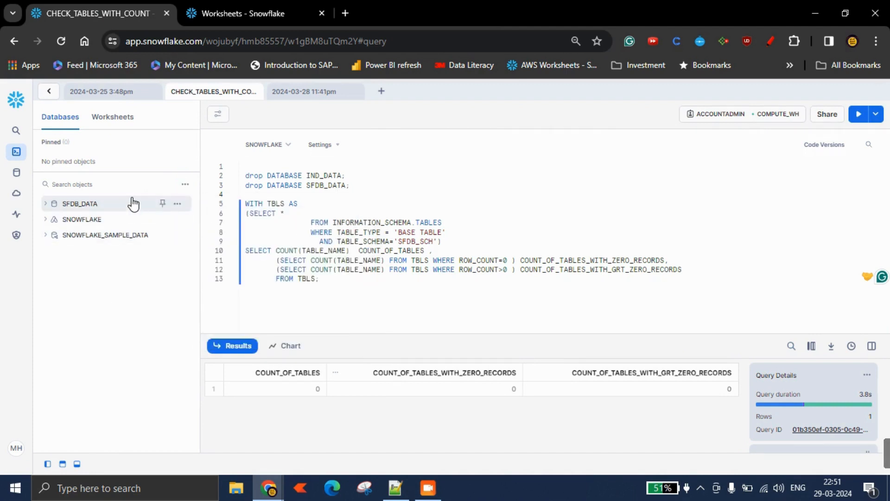
Return to the replication app and review the filled-in connection form.
mouse_move(266, 477)
left_click(220, 439)
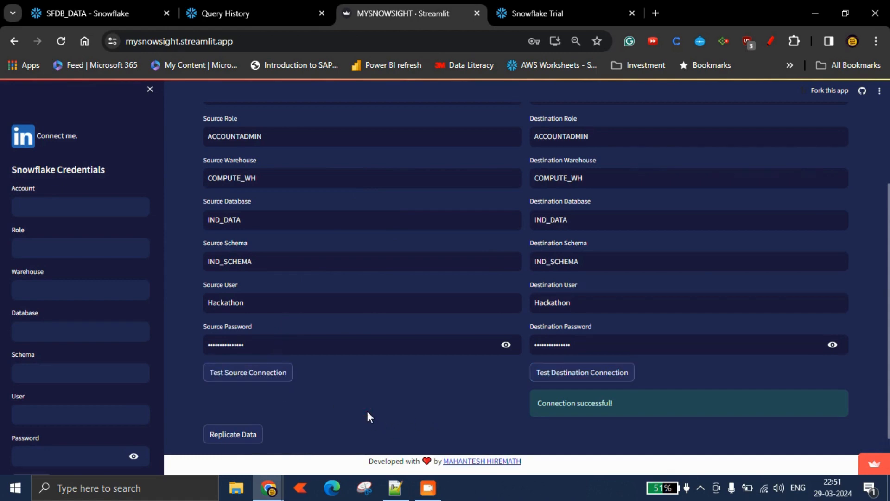
scroll(421, 318, "up", 4)
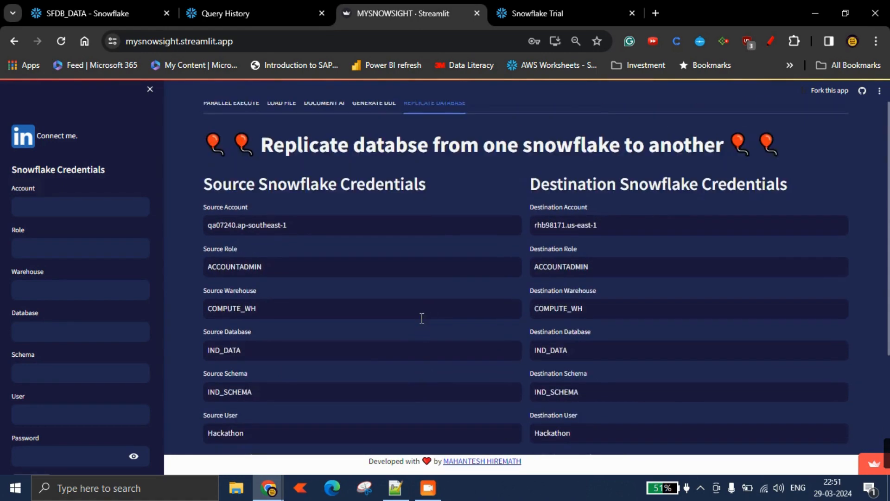
scroll(421, 318, "down", 4)
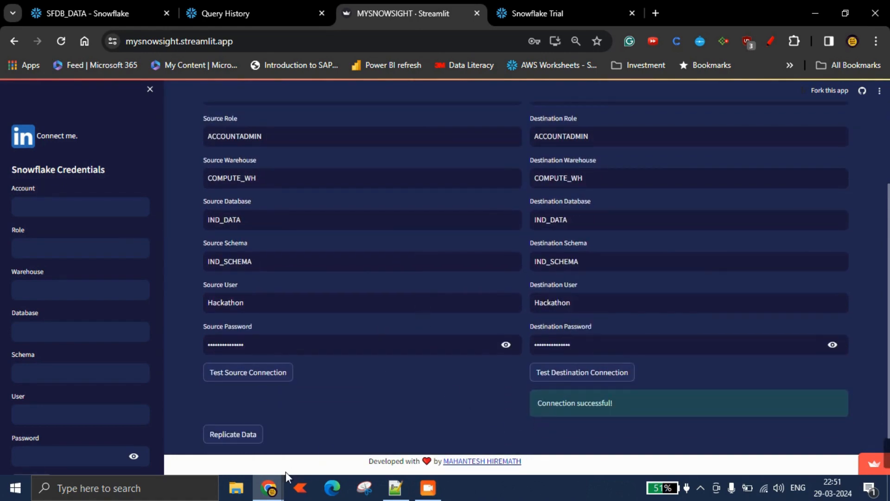
Select and rerun the IND_SCHEMA table-count query in the source account worksheet.
left_click(93, 13)
left_click(303, 282)
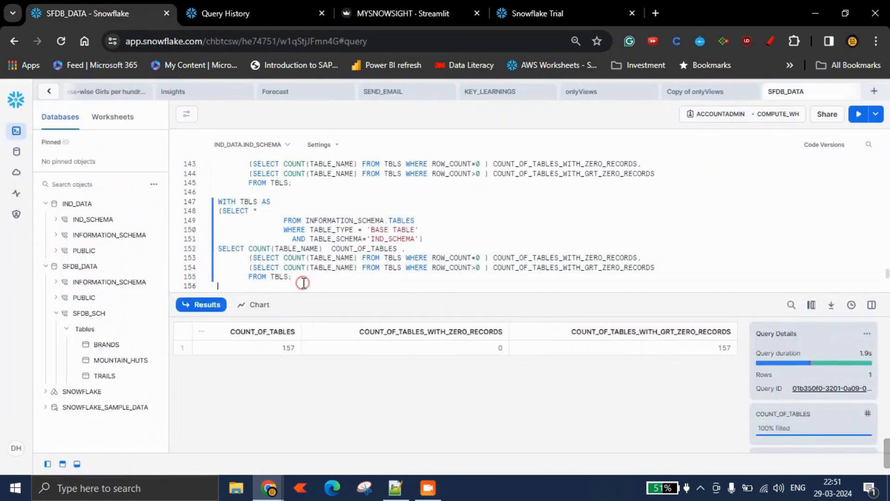
left_click_drag(299, 279, 218, 200)
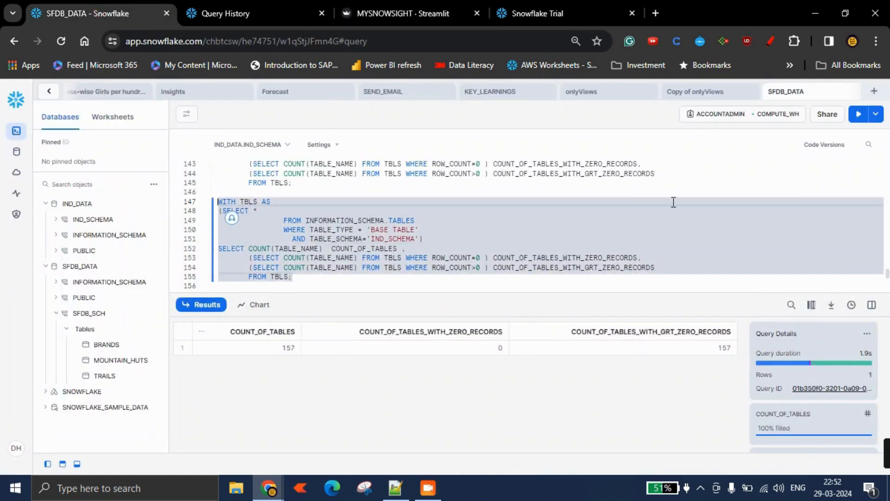
left_click(859, 114)
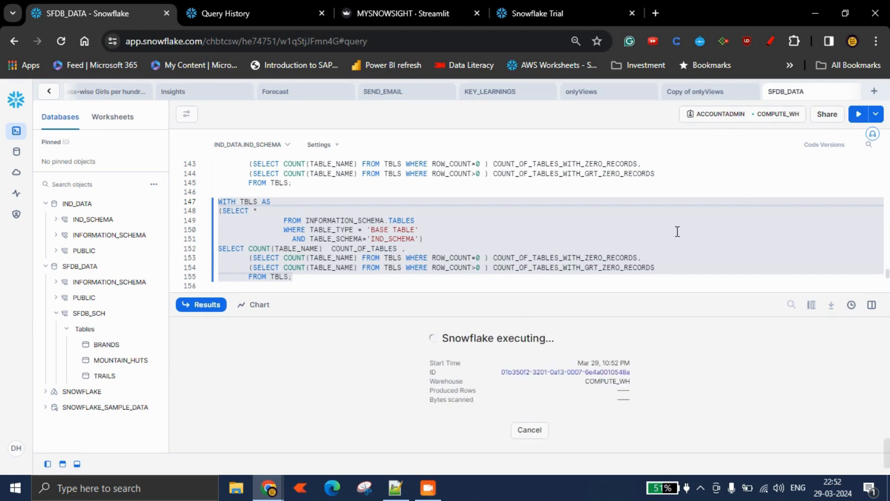
Open the source account's query history and refresh the list.
left_click(261, 12)
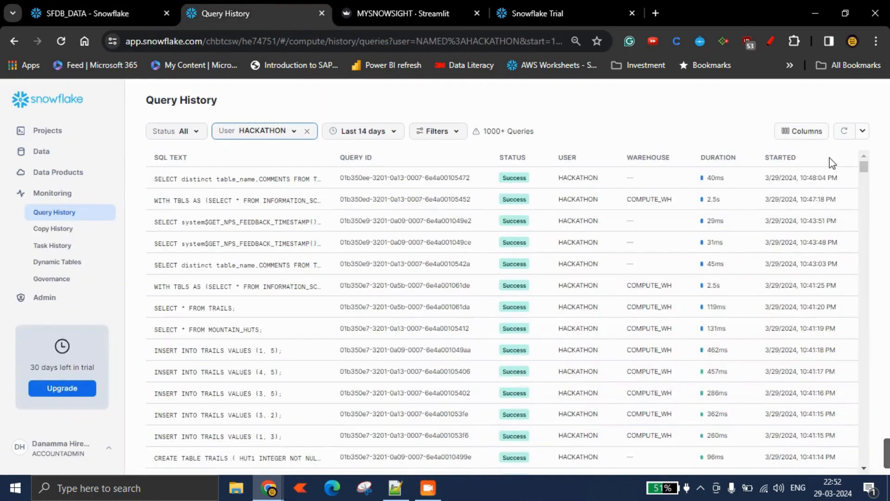
left_click(862, 132)
left_click(789, 166)
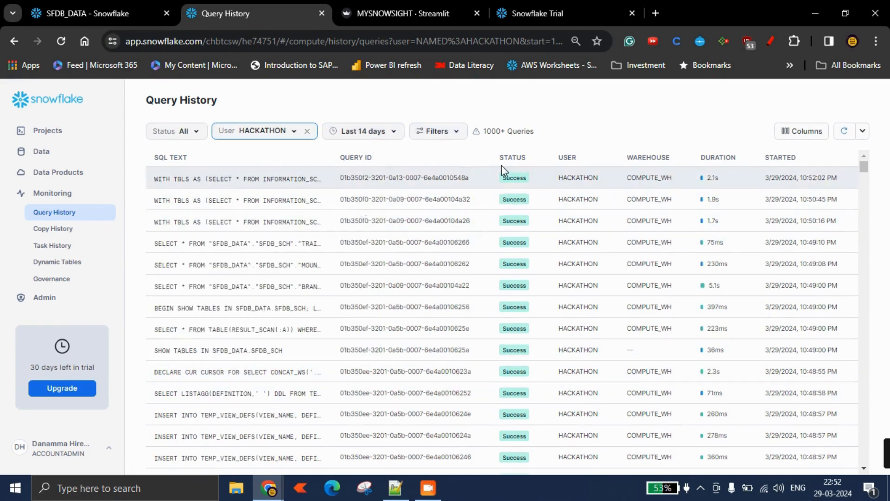
Retest the source connection in the replication app and start replicating the IND_DATA database.
left_click(125, 15)
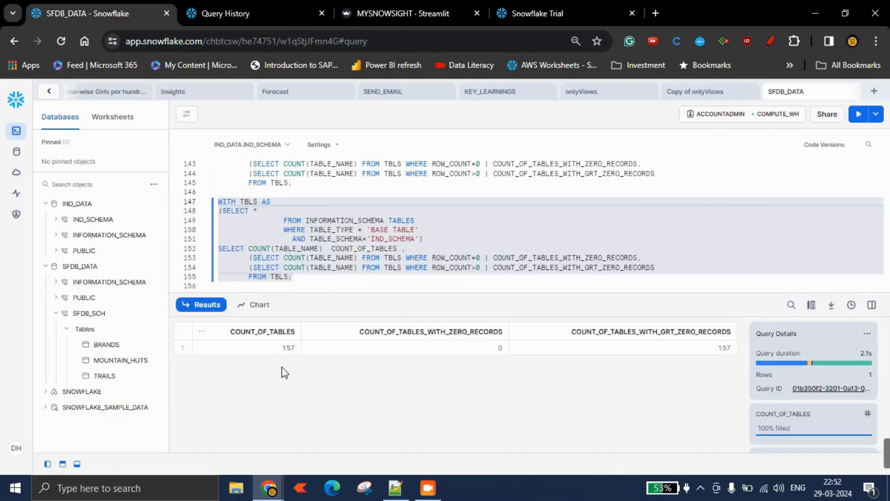
left_click(380, 21)
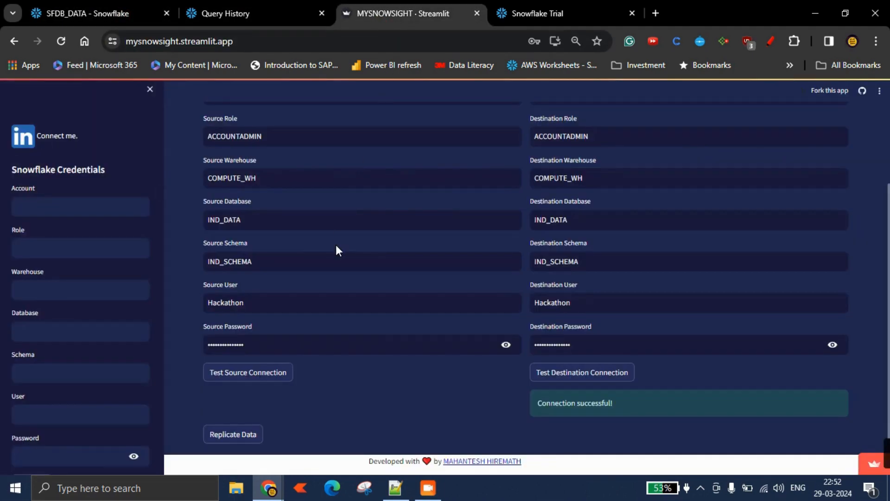
left_click(244, 377)
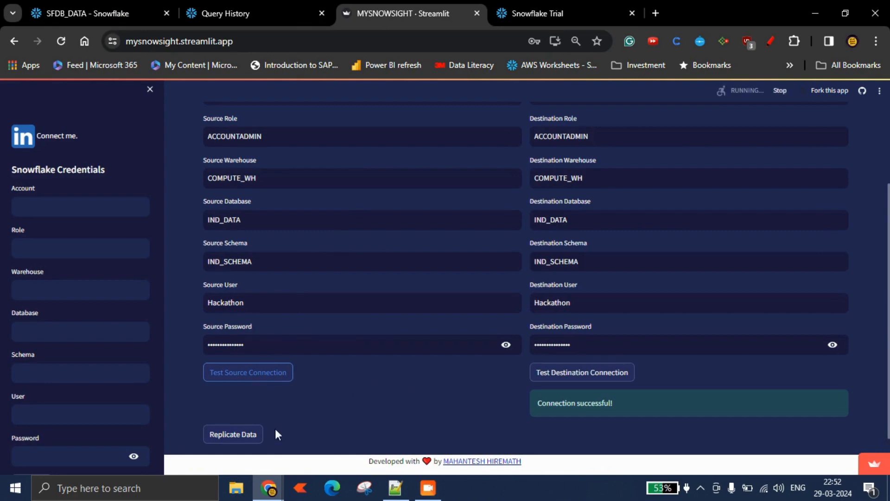
scroll(279, 416, "down", 1)
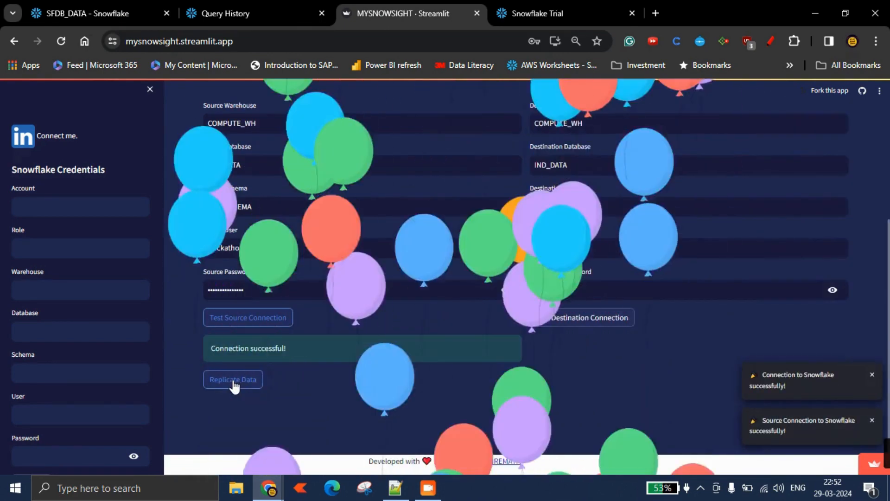
left_click(233, 382)
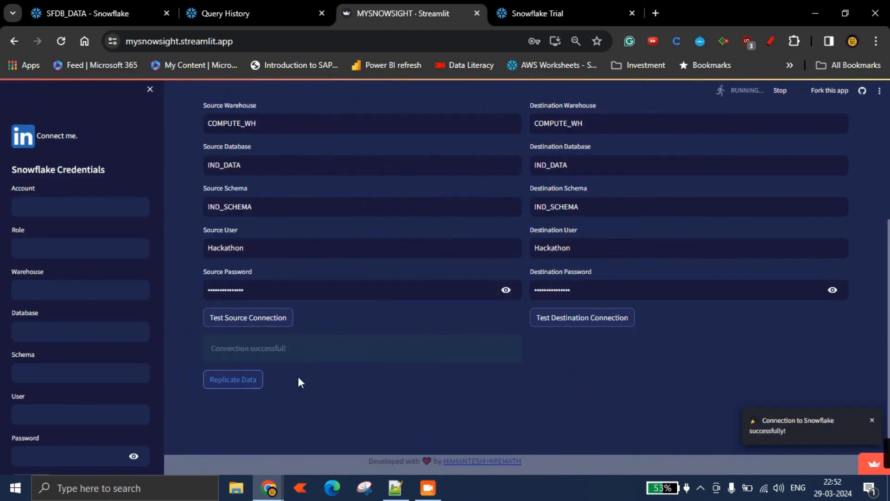
Switch to the destination account's worksheet and refresh its database object list twice.
mouse_move(271, 495)
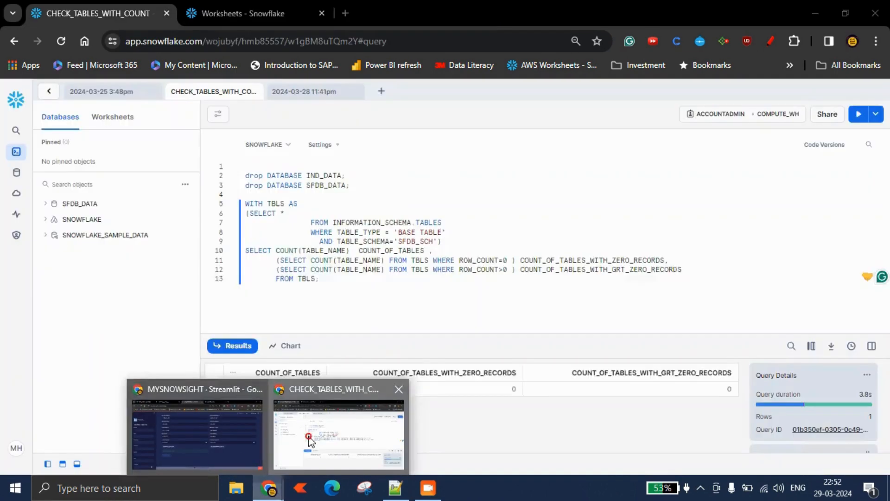
left_click(338, 431)
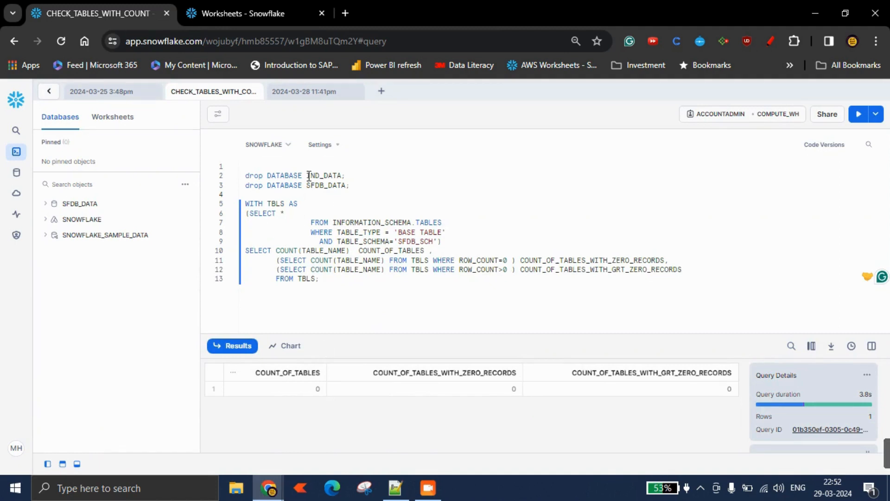
left_click(185, 184)
left_click(190, 213)
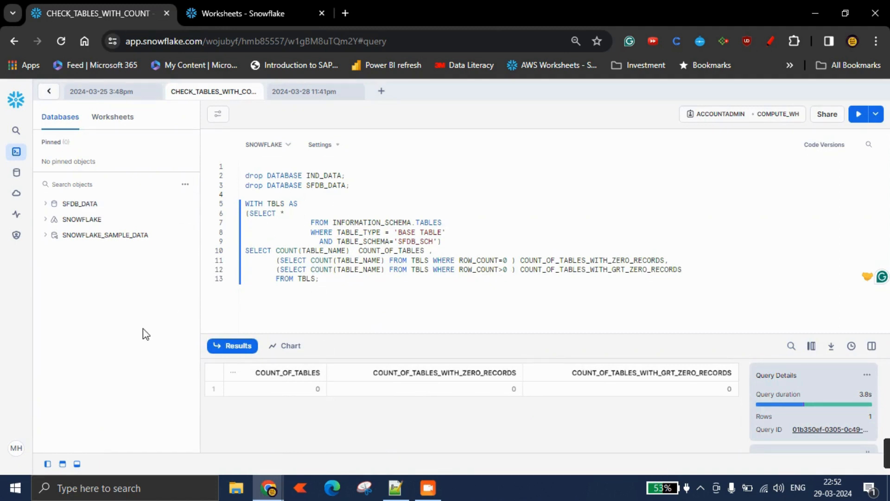
left_click(185, 184)
left_click(176, 205)
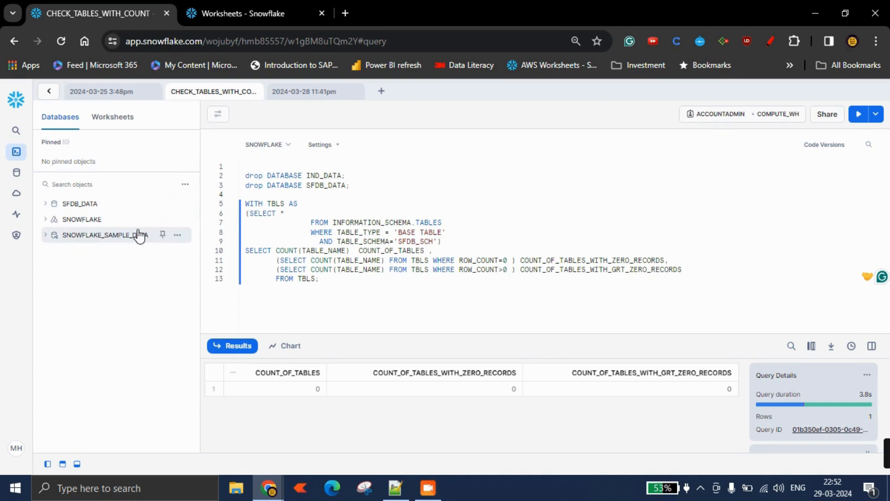
Open the source account's query history and refresh it to monitor the running replication queries.
left_click(827, 10)
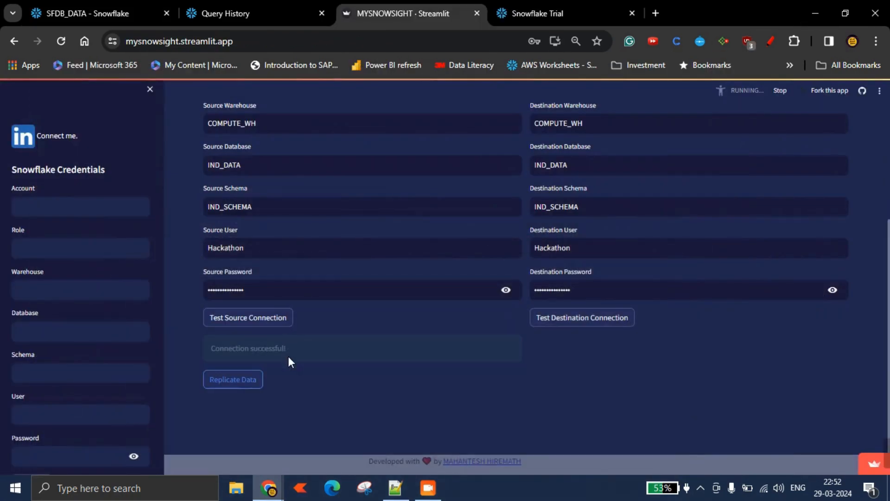
left_click(131, 12)
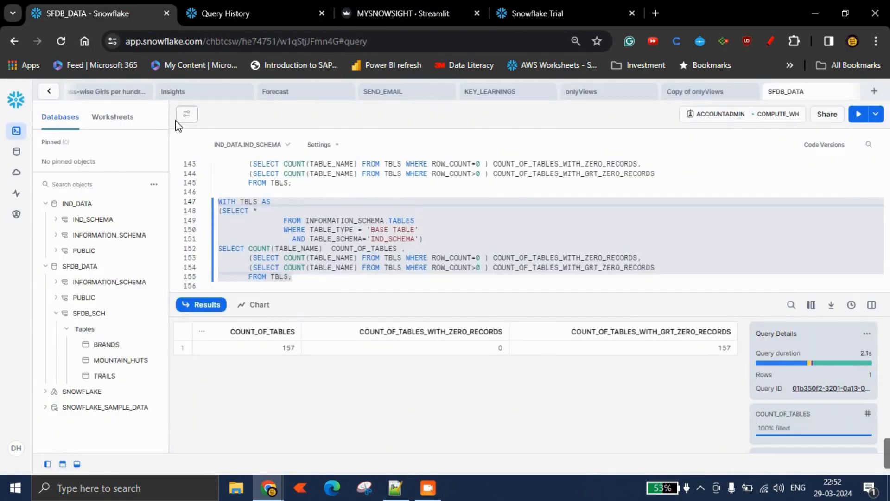
left_click(235, 14)
left_click(850, 131)
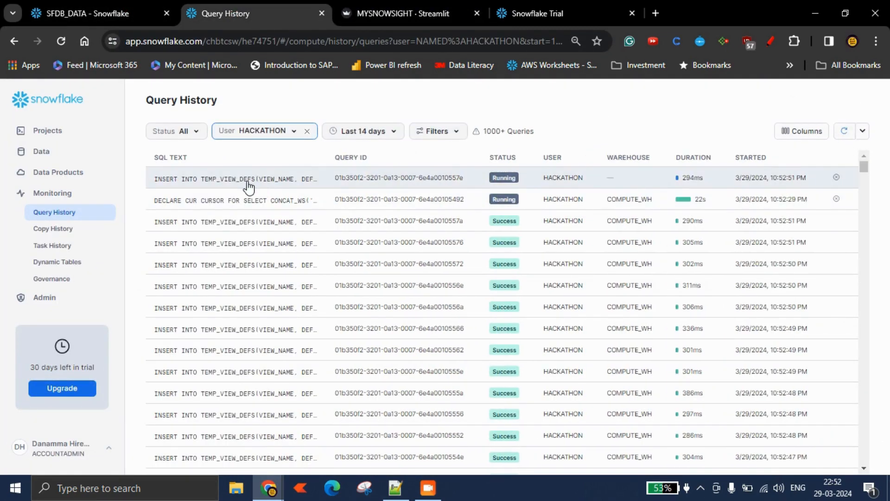
Copy the IND_SCHEMA table-count query from the source account's SFDB_DATA worksheet.
mouse_move(249, 188)
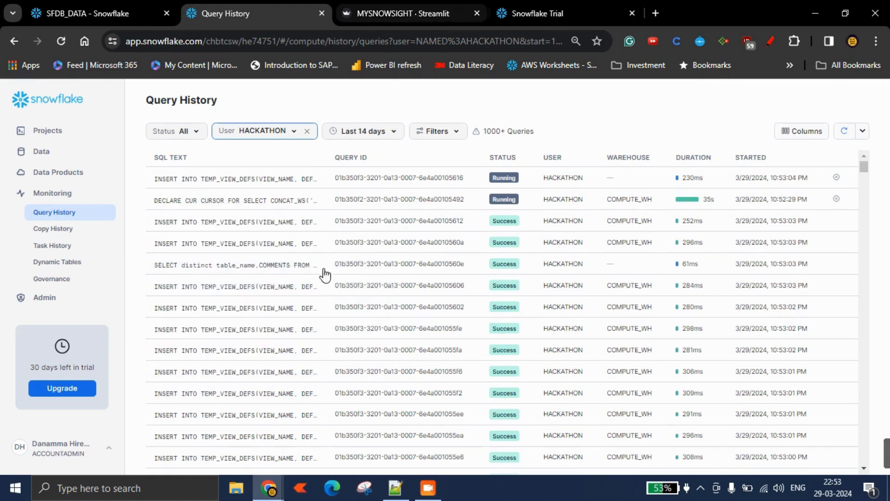
mouse_move(268, 488)
left_click(339, 457)
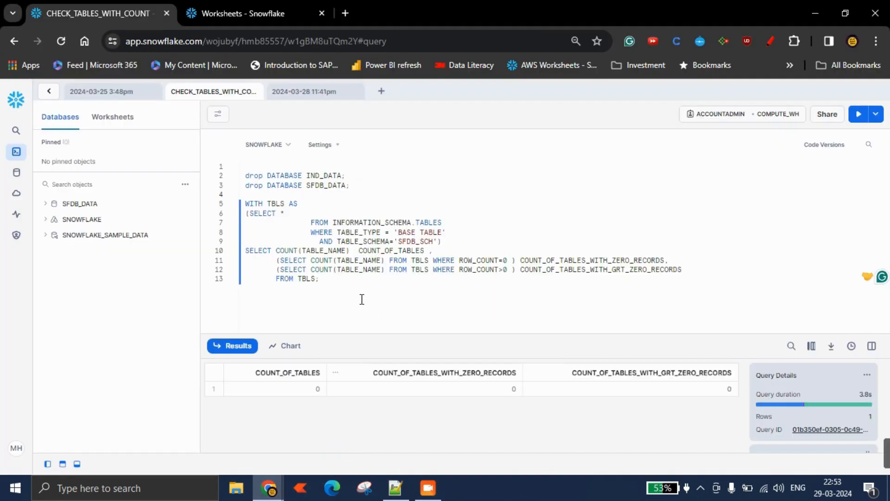
left_click(184, 183)
mouse_move(267, 489)
left_click(814, 13)
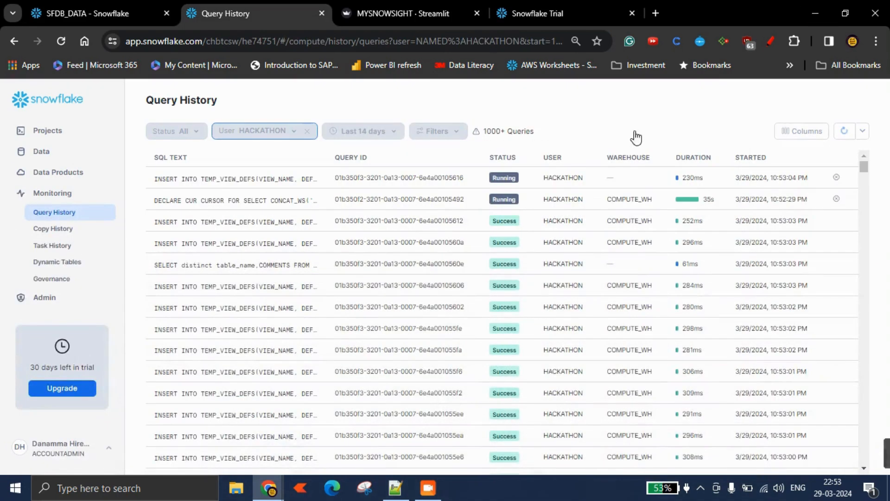
left_click(103, 11)
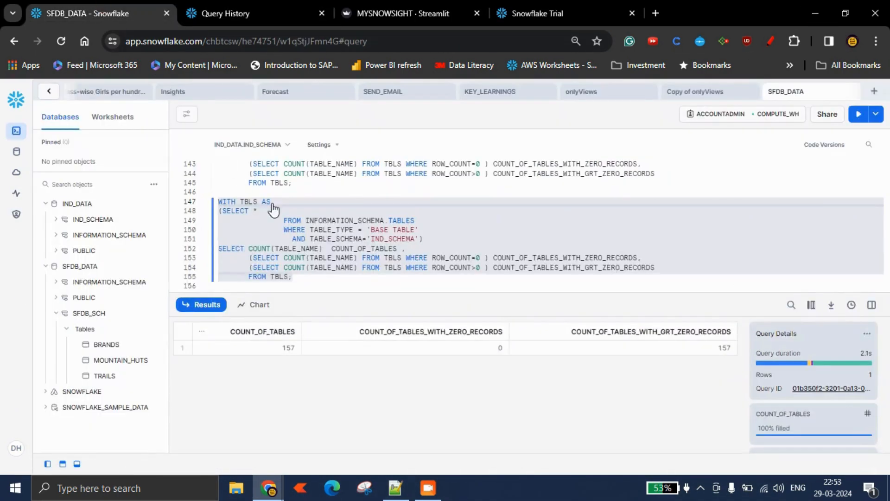
left_click_drag(292, 277, 216, 203)
key("ctrl+c")
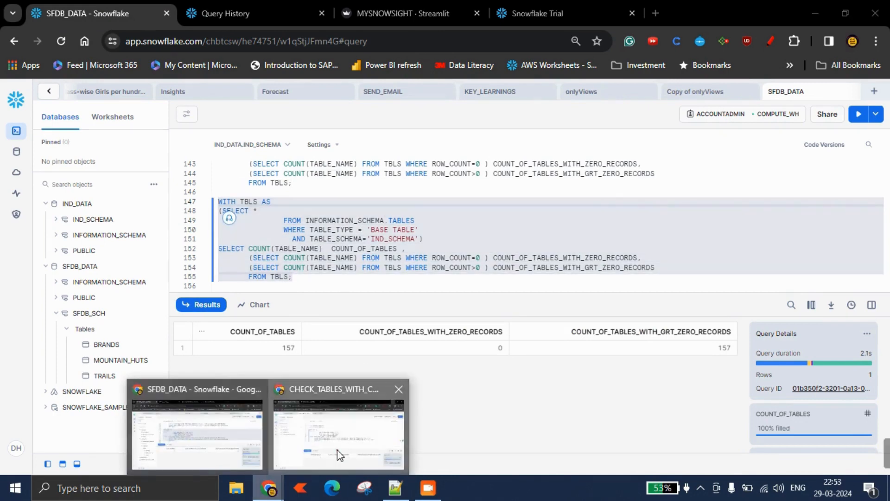
Paste the IND_SCHEMA table-count query below the existing query in the destination account's worksheet.
left_click(343, 441)
key("Return")
key("Return")
key("Return")
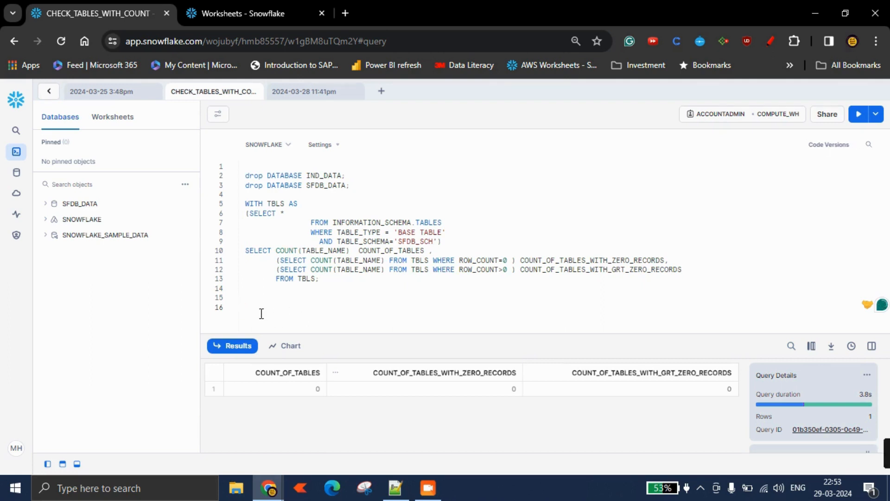
key("ctrl+v")
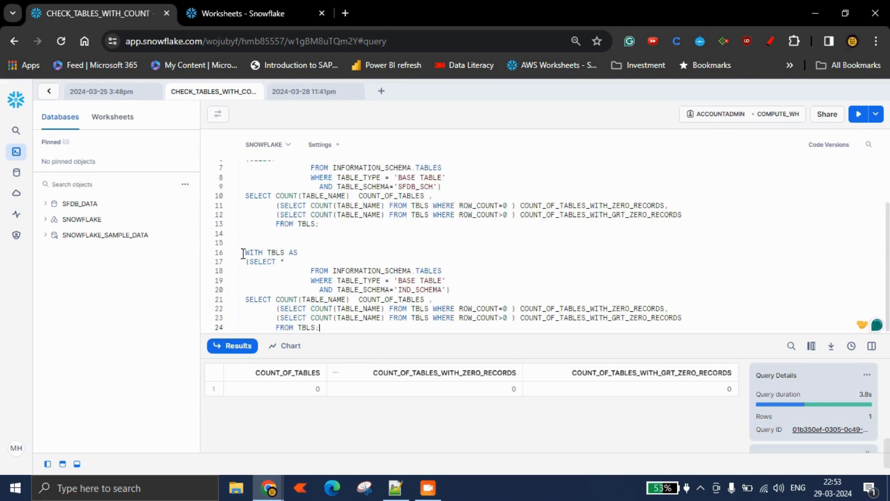
Run the pasted IND_SCHEMA count query and refresh the destination account's database object list.
left_click_drag(243, 253, 350, 327)
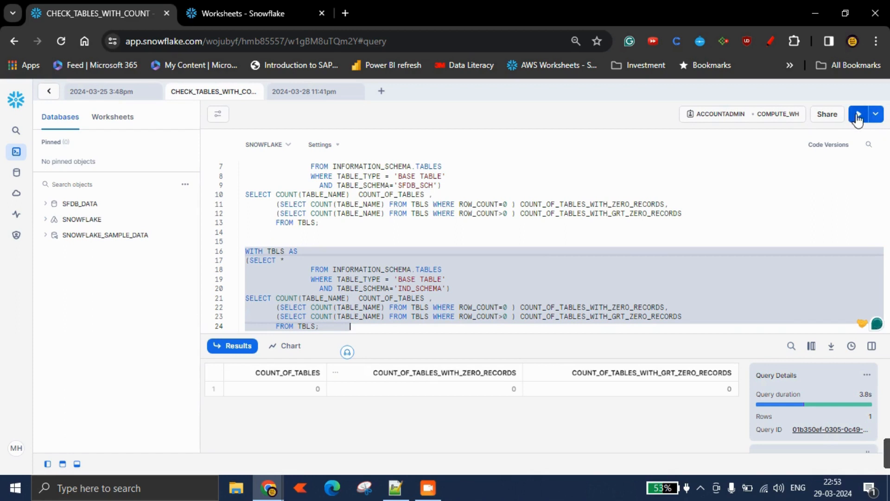
left_click(858, 116)
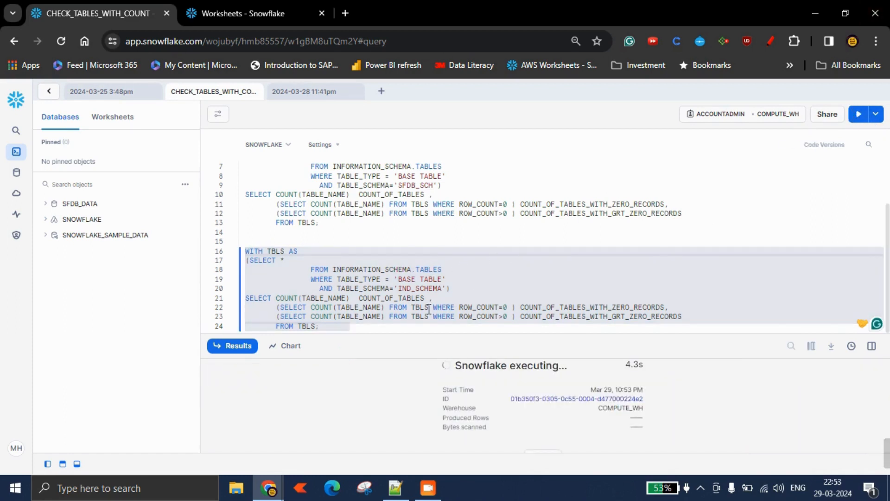
left_click(185, 184)
left_click(177, 203)
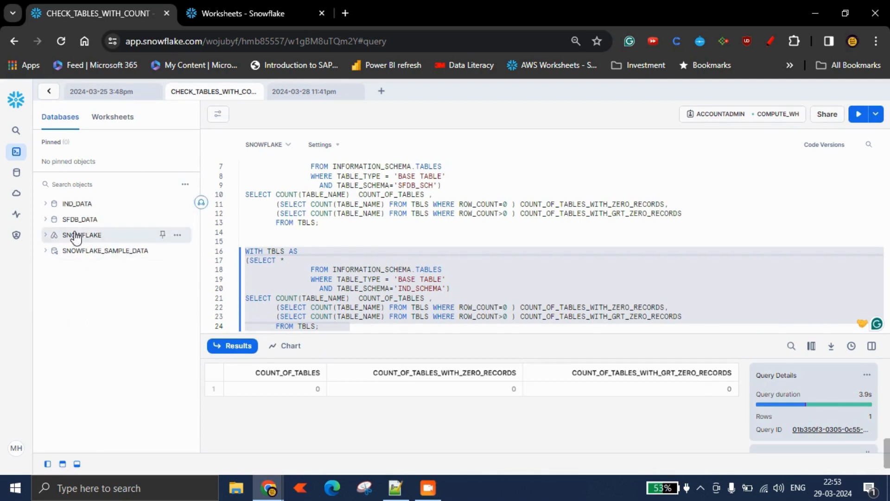
mouse_move(51, 211)
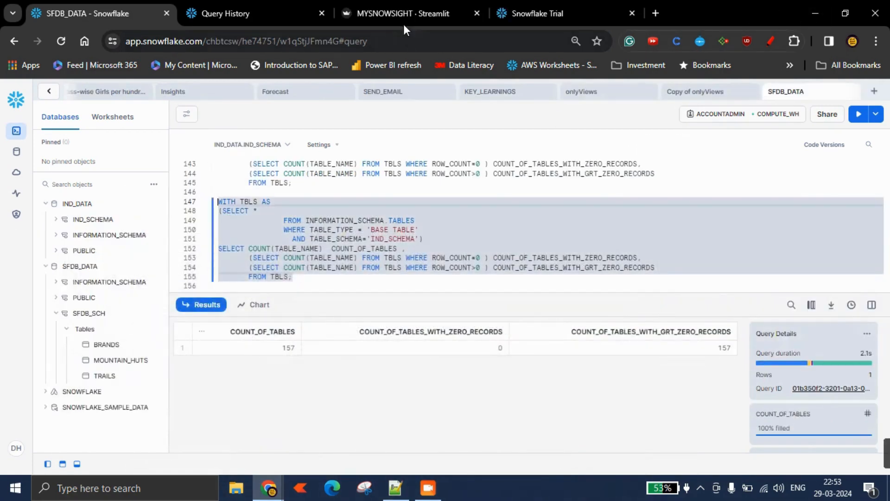
Check the replication progress messages in the Streamlit replication app.
left_click(404, 23)
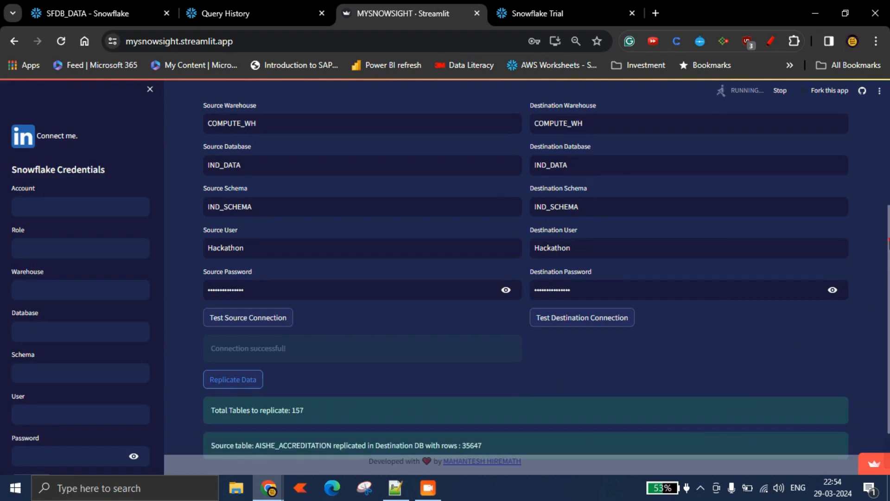
scroll(743, 369, "down", 2)
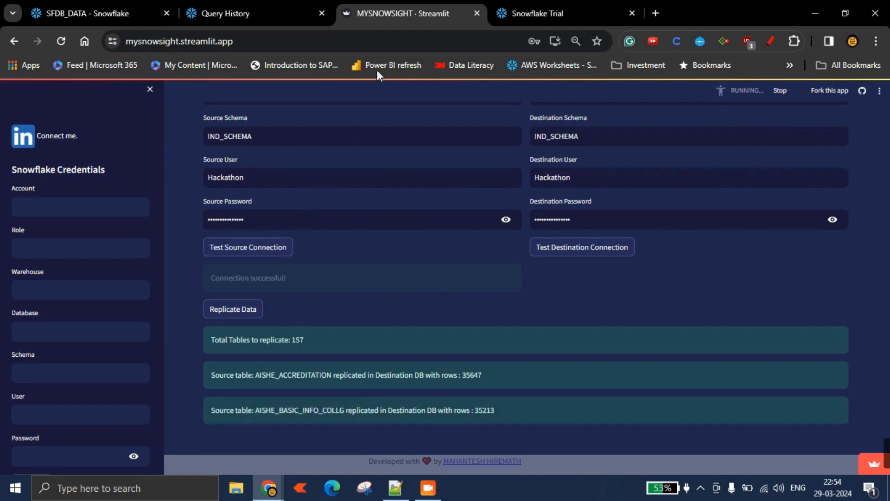
left_click(815, 13)
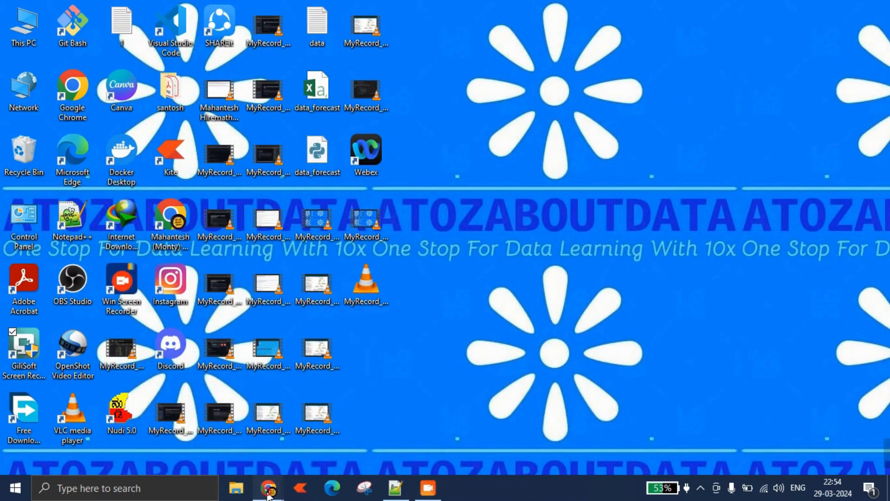
mouse_move(268, 488)
Set the destination worksheet context to IND_DATA.IND_SCHEMA and run the IND_SCHEMA table-count query.
left_click(352, 428)
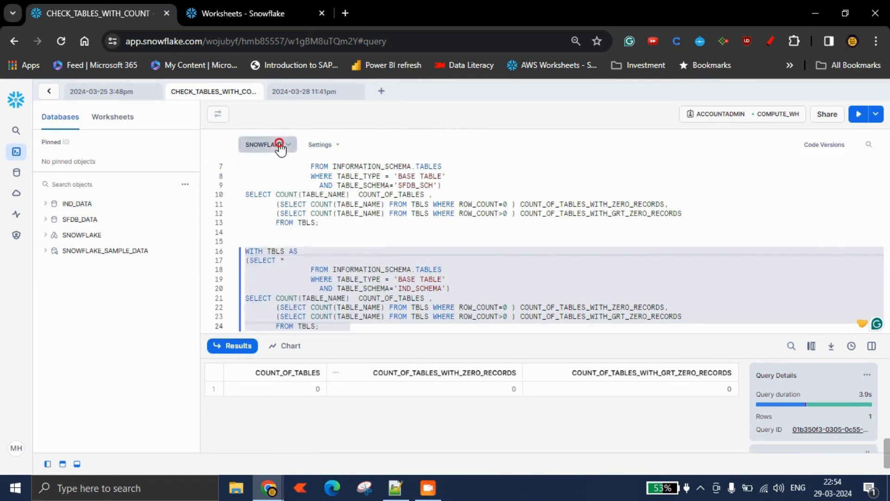
left_click(262, 144)
left_click(289, 217)
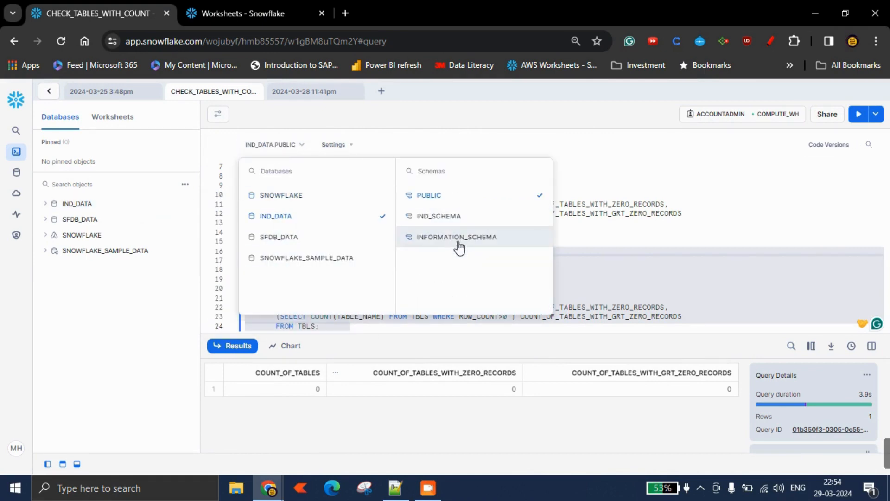
left_click(464, 218)
left_click(661, 252)
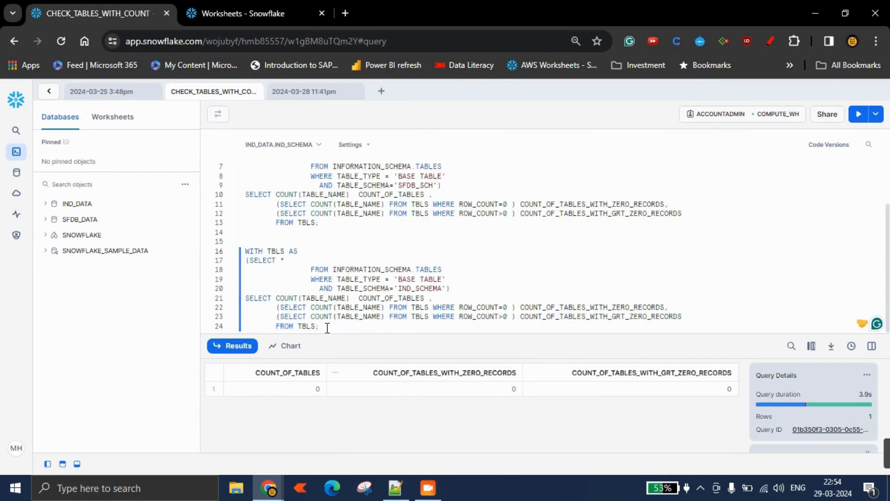
left_click_drag(327, 328, 245, 251)
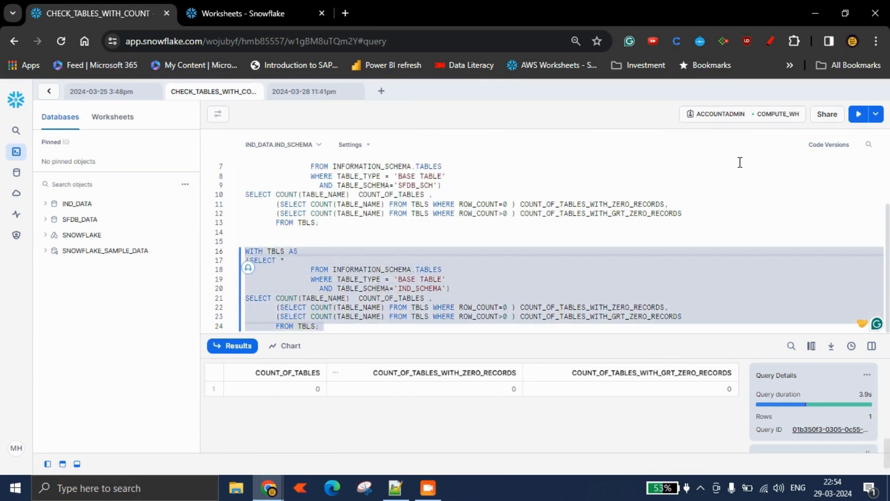
left_click(858, 117)
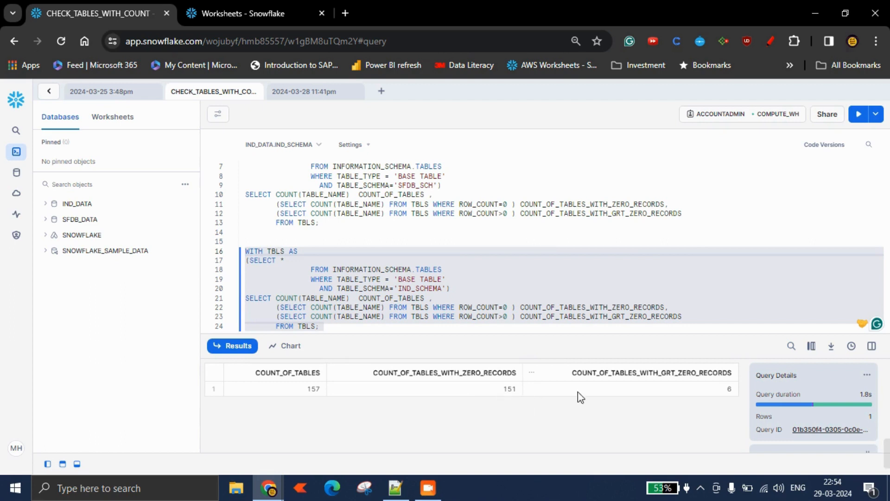
Rerun the IND_SCHEMA table-count query several times to track how many tables have been filled.
left_click(859, 113)
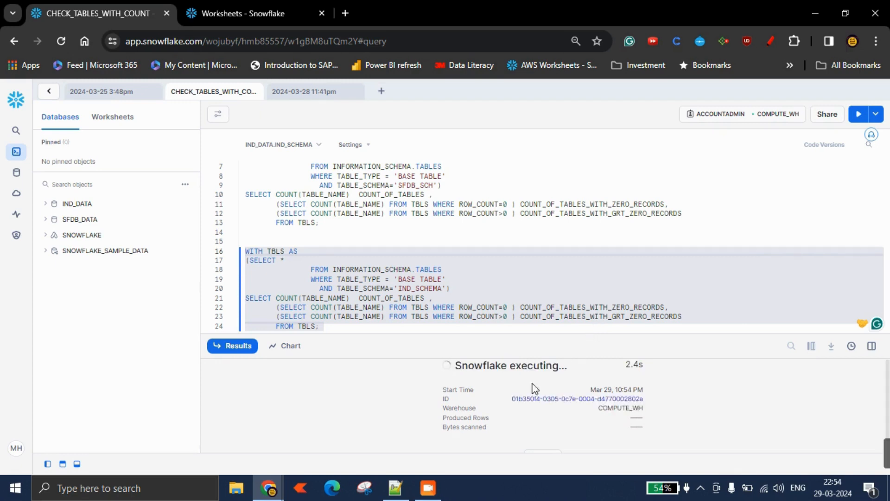
left_click(853, 115)
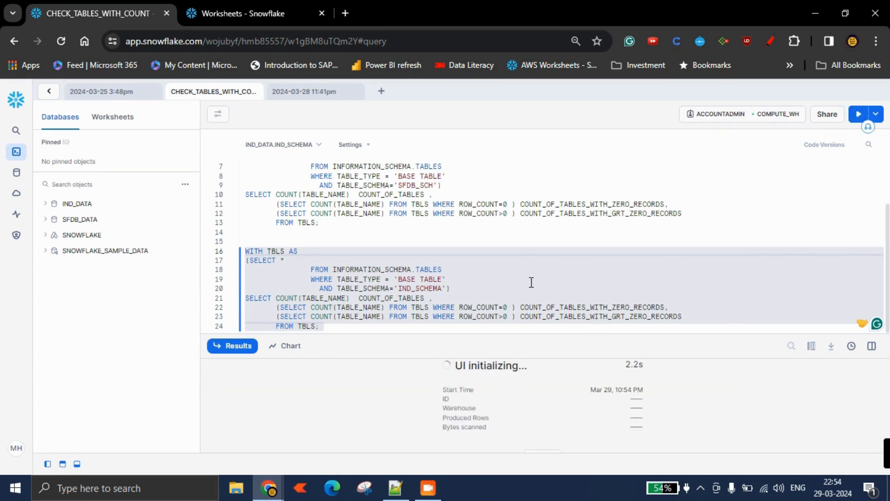
left_click(858, 114)
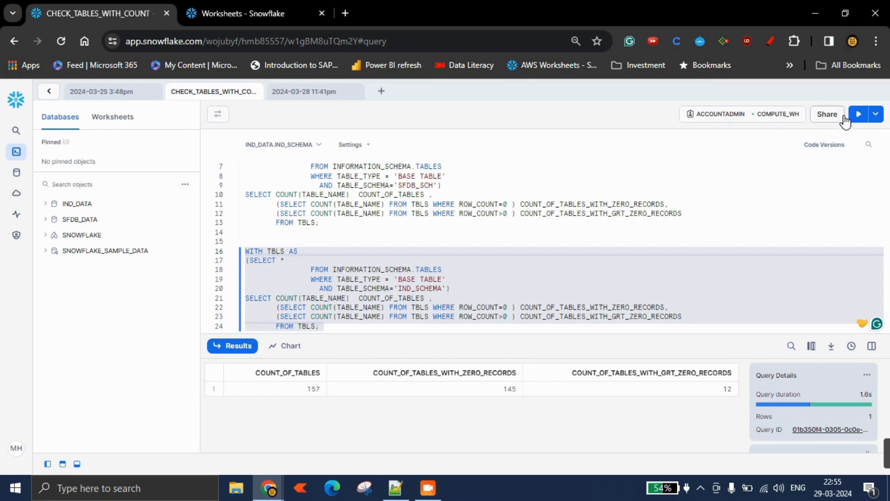
left_click(858, 115)
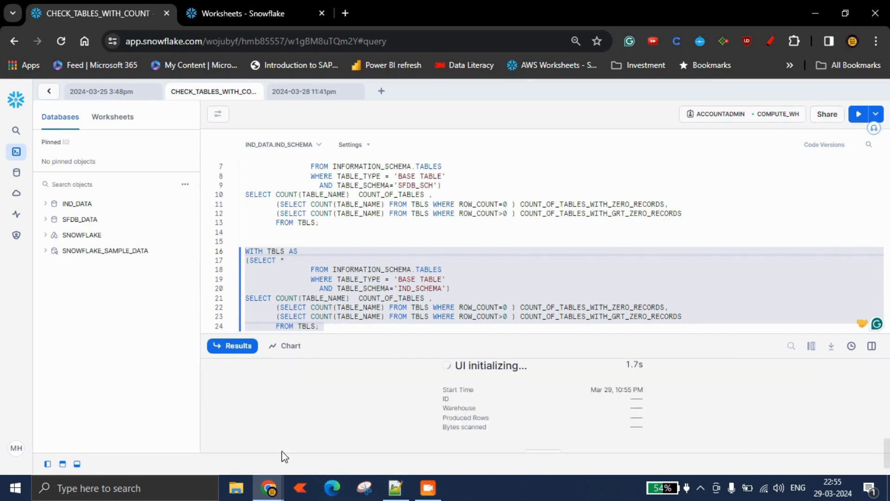
Scroll through the Streamlit app's list of replicated tables to review progress.
left_click(246, 10)
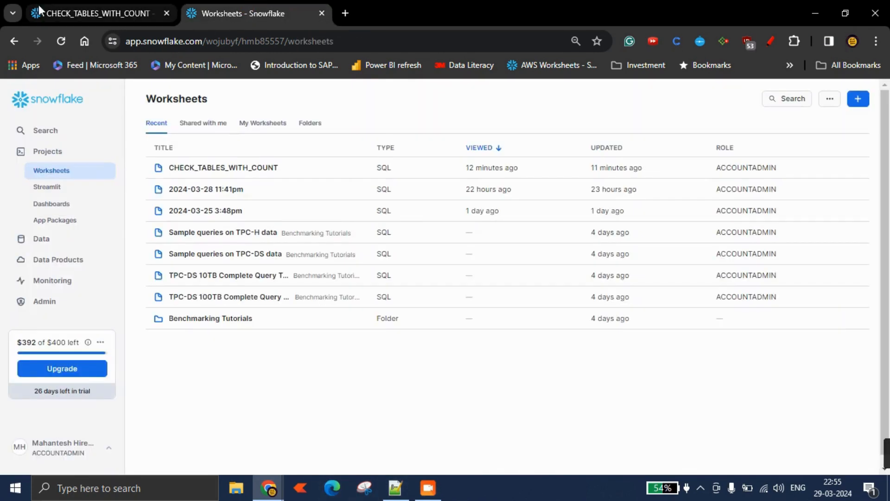
left_click(87, 10)
left_click(257, 13)
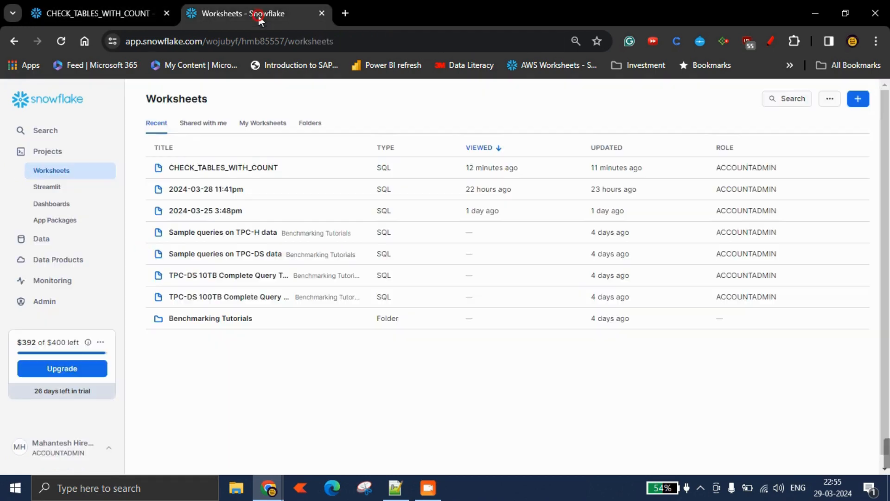
mouse_move(269, 487)
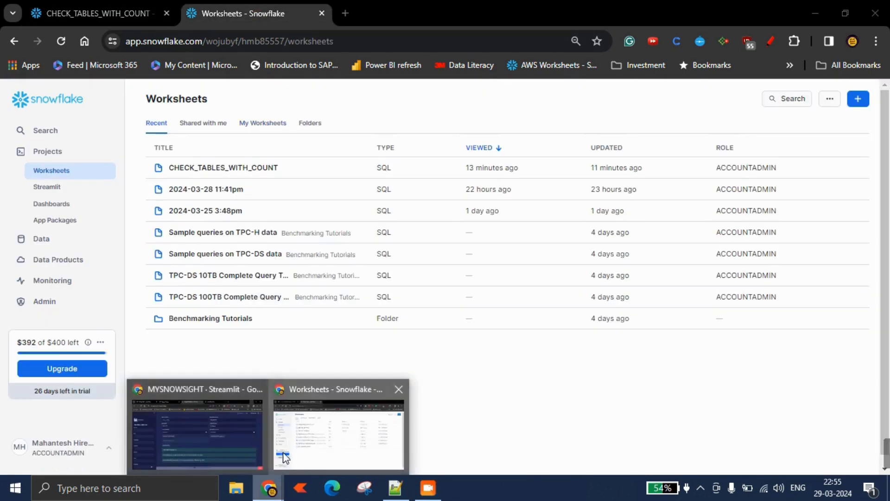
left_click(266, 374)
scroll(474, 307, "up", 5)
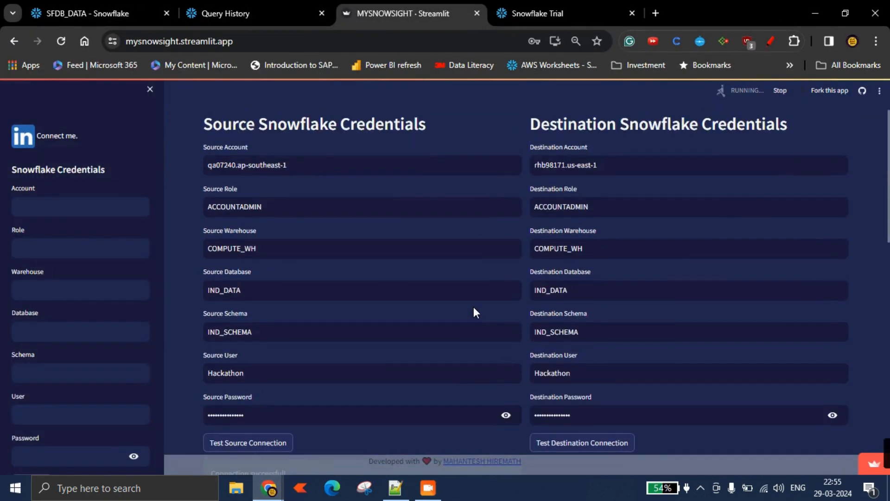
scroll(473, 307, "down", 1)
scroll(473, 308, "down", 15)
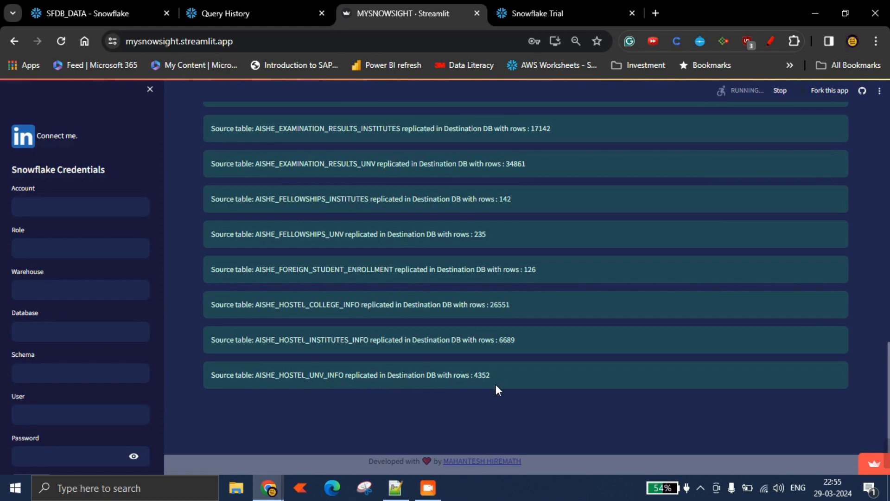
scroll(448, 421, "down", 1)
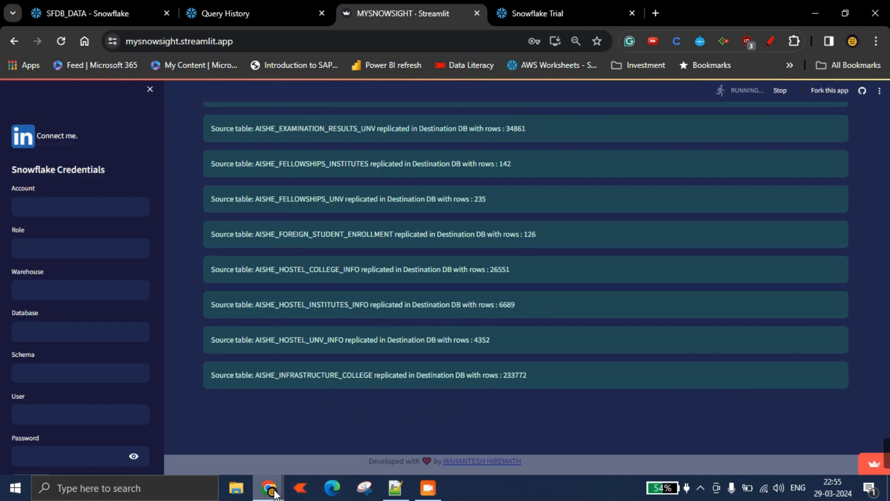
Return to the destination worksheet and rerun the IND_SCHEMA table-count query repeatedly.
mouse_move(269, 488)
left_click(311, 466)
left_click(116, 14)
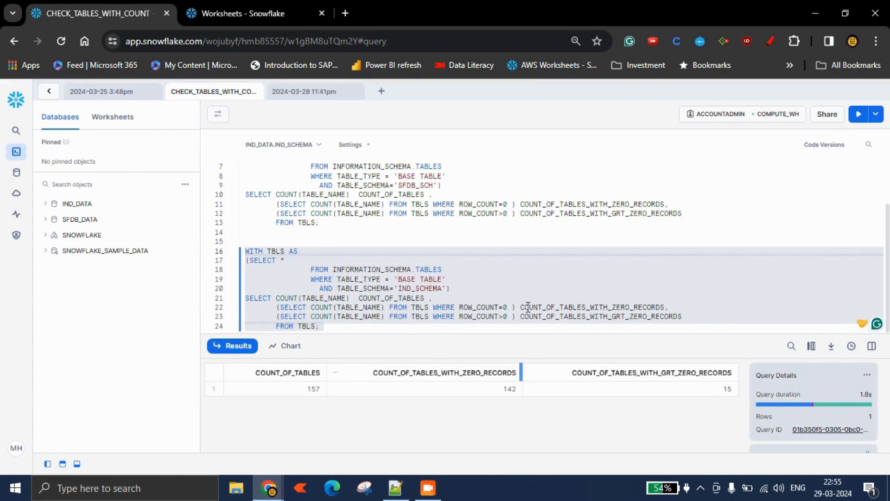
left_click(858, 113)
left_click(858, 114)
left_click(858, 114)
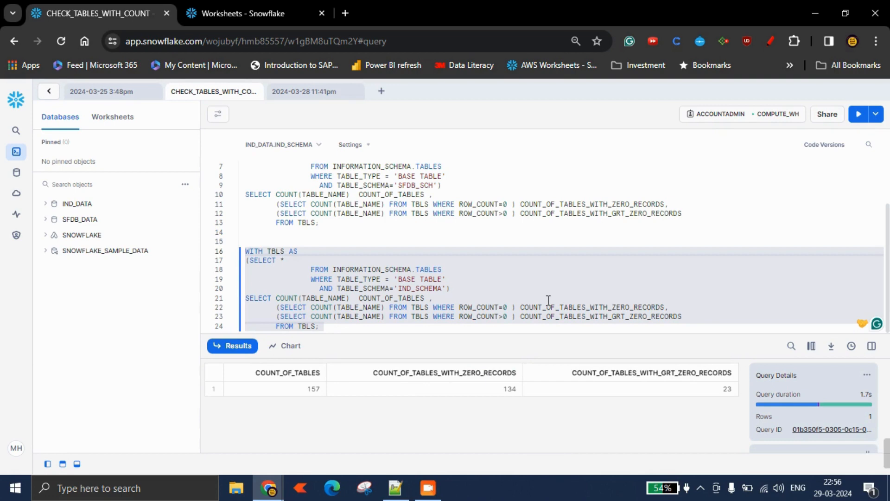
Scroll further through the replicated-table messages in the Streamlit app.
mouse_move(268, 496)
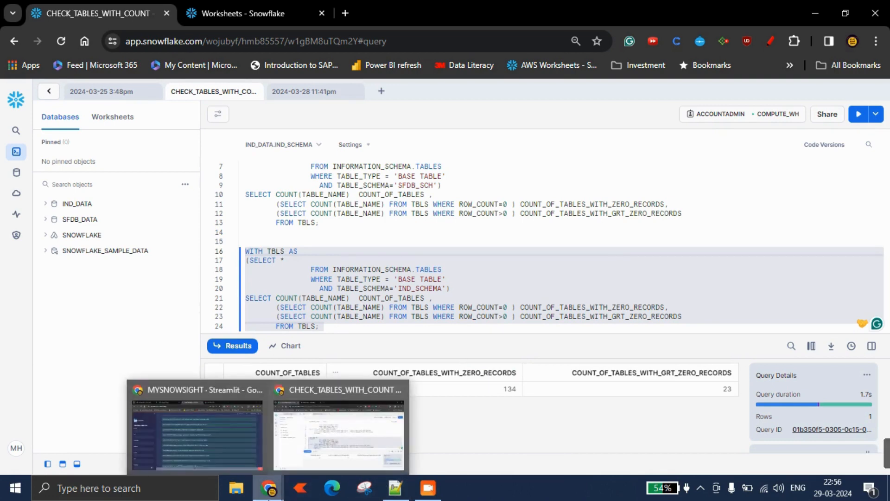
left_click(239, 428)
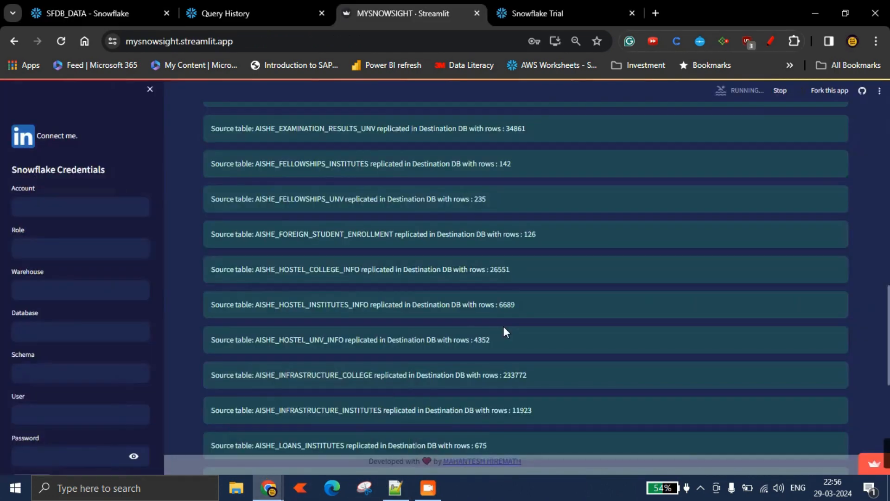
scroll(504, 331, "down", 1)
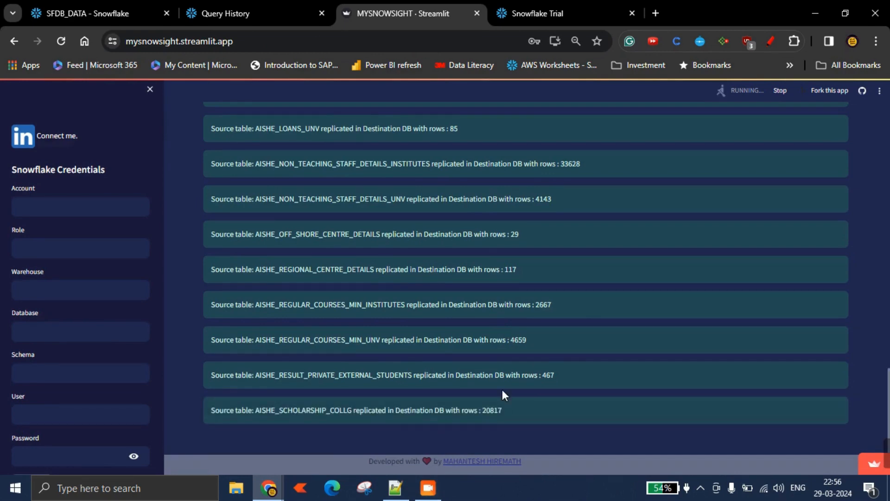
scroll(504, 392, "down", 2)
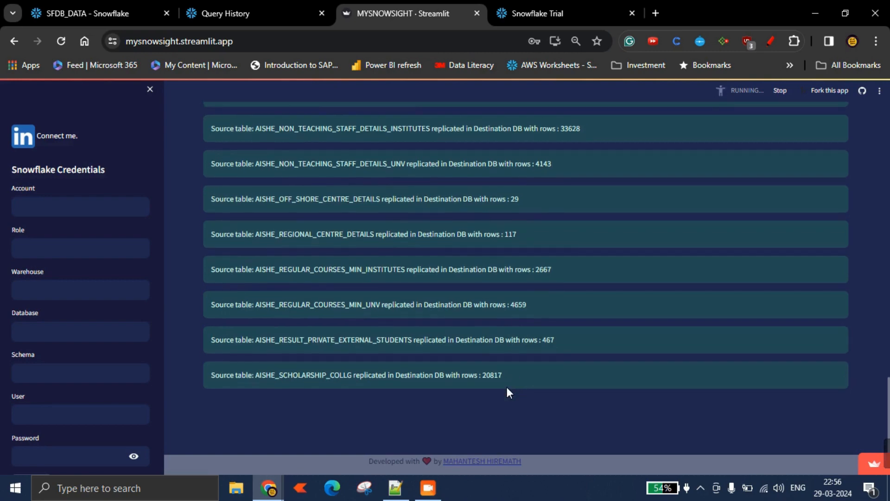
Scroll to the end of the replicated-table messages and back up to the top of the Replicate Database page.
scroll(507, 392, "down", 2)
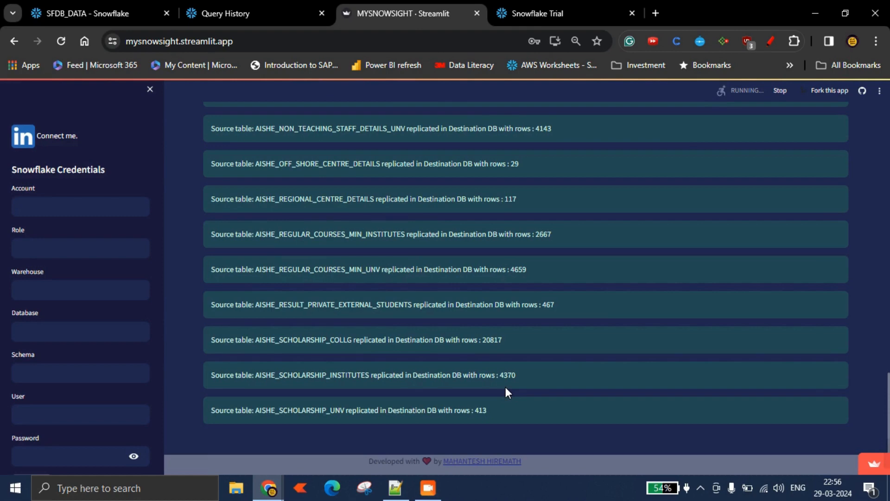
scroll(505, 387, "down", 2)
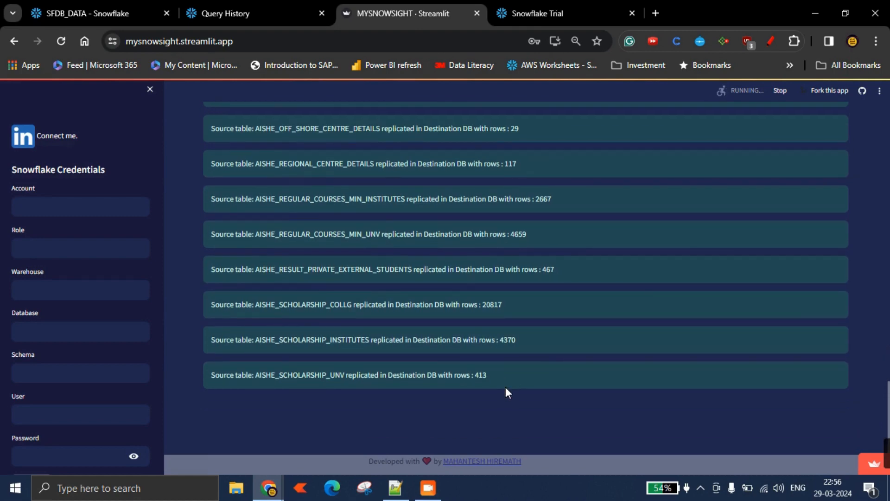
scroll(507, 389, "up", 20)
scroll(505, 388, "up", 5)
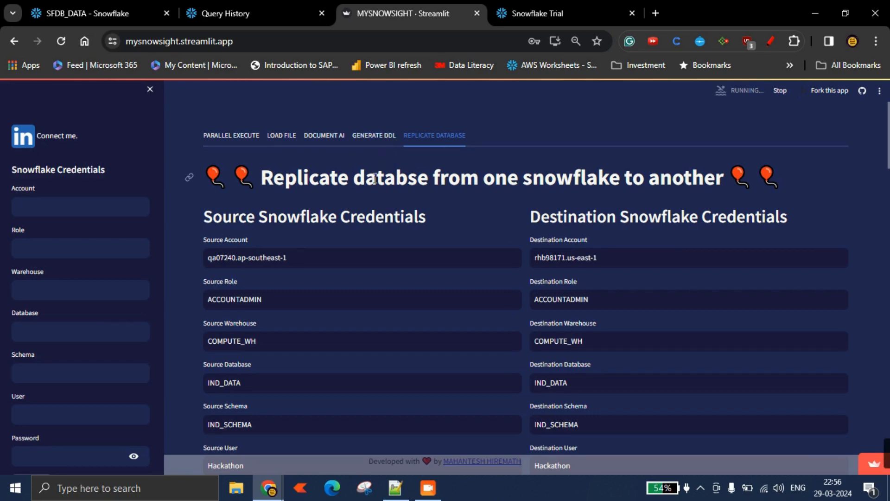
left_click(372, 137)
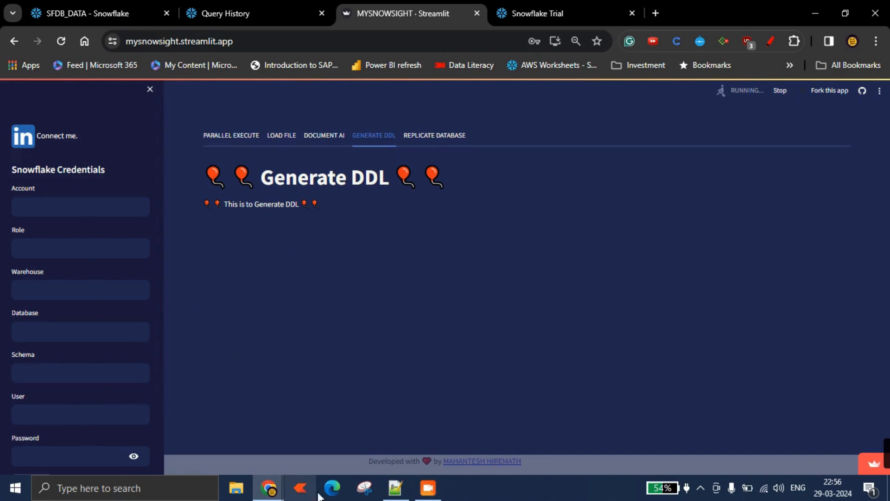
left_click(395, 487)
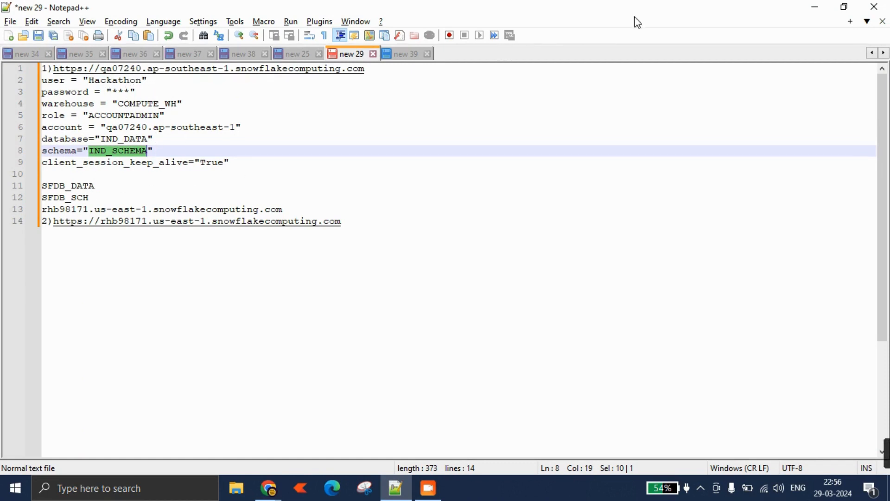
left_click(815, 7)
left_click(446, 145)
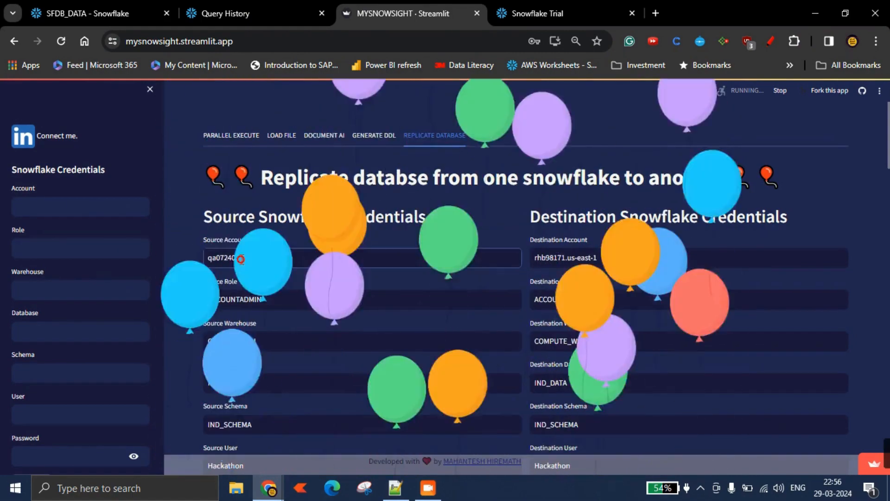
Copy the source account and the ACCOUNTADMIN role into the sidebar's Snowflake Credentials Account and Role fields.
left_click(241, 258)
key("ctrl+a")
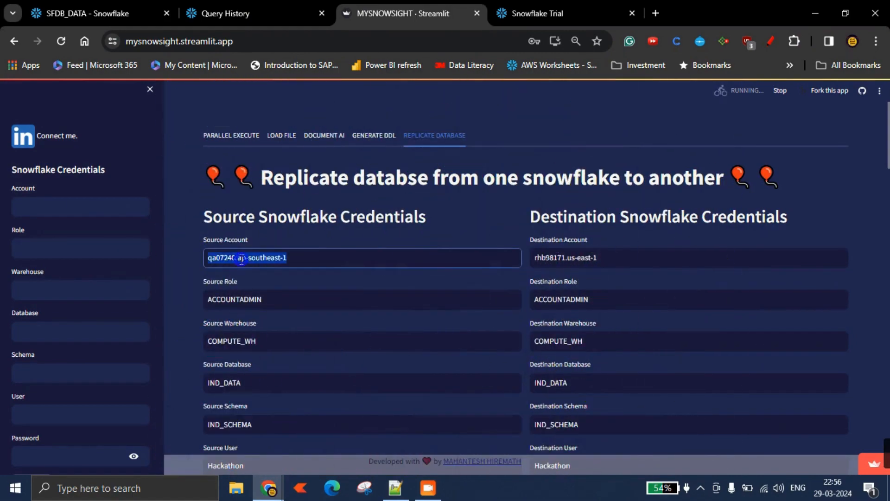
key("ctrl+c")
left_click(70, 209)
key("ctrl+v")
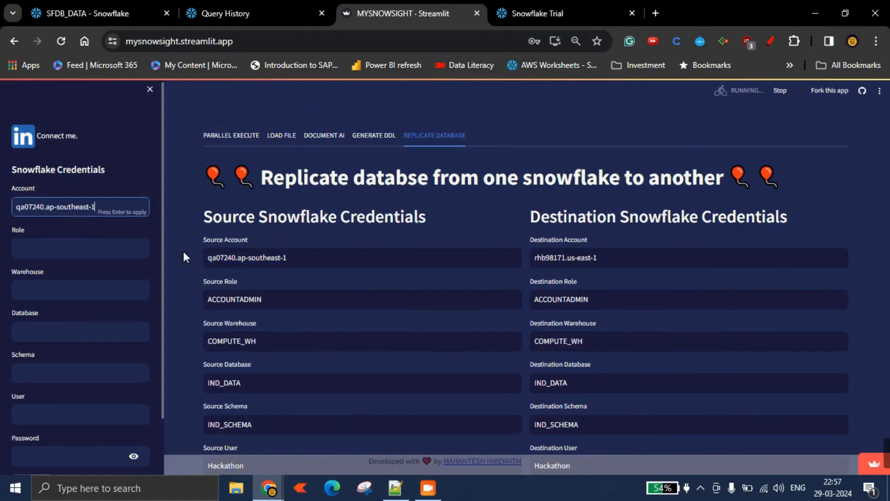
double_click(231, 293)
key("ctrl+c")
left_click(103, 250)
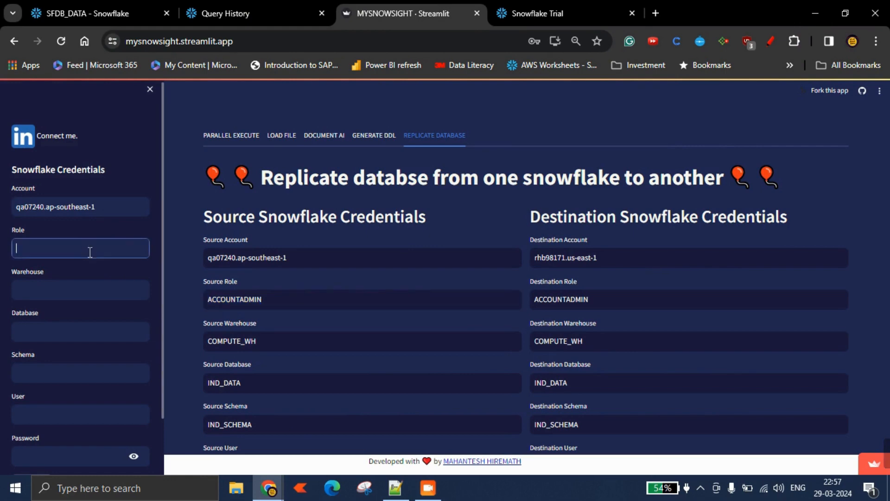
key("ctrl+v")
Copy COMPUTE_WH and IND_DATA from the source credentials into the sidebar's Warehouse and Database fields.
double_click(234, 341)
key("ctrl+c")
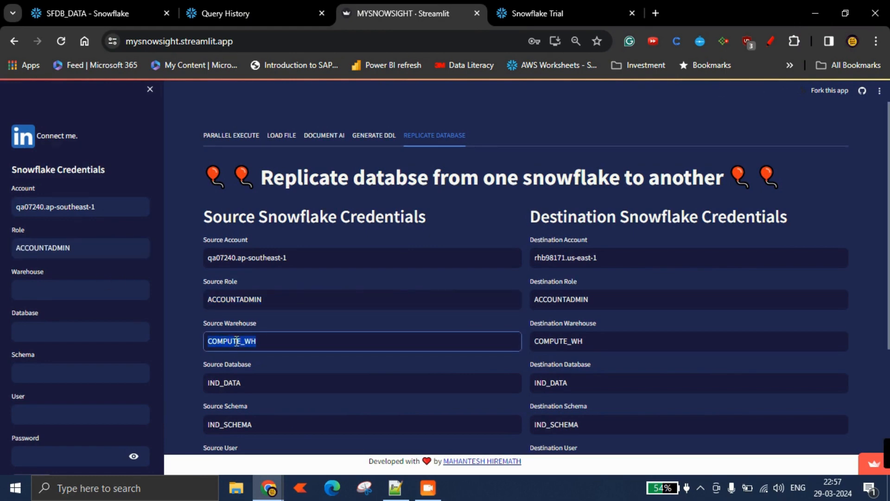
left_click(31, 295)
key("ctrl+v")
scroll(47, 308, "down", 2)
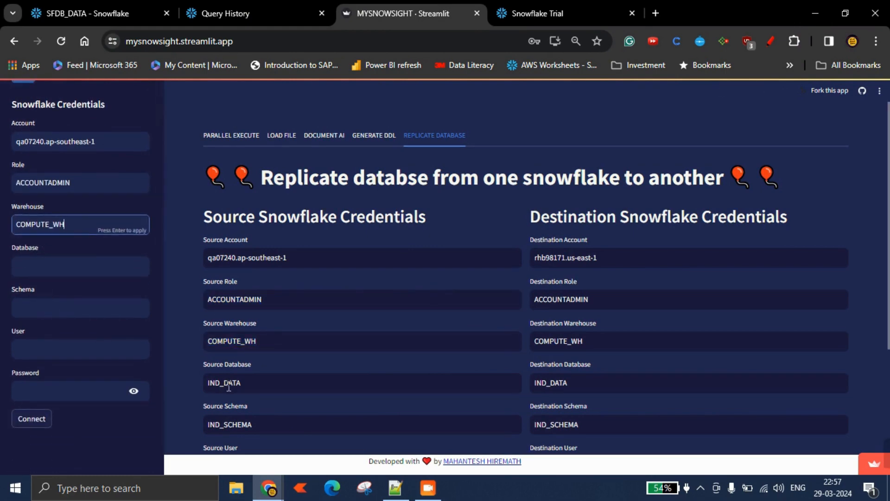
double_click(228, 384)
key("ctrl+c")
left_click(92, 266)
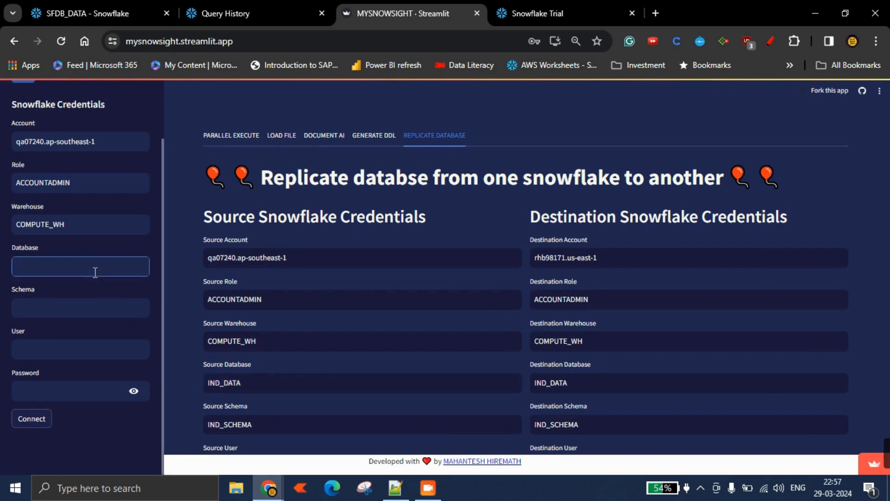
key("ctrl+v")
Copy IND_SCHEMA and the source user name into the sidebar's Schema and User fields.
scroll(222, 403, "down", 2)
double_click(232, 359)
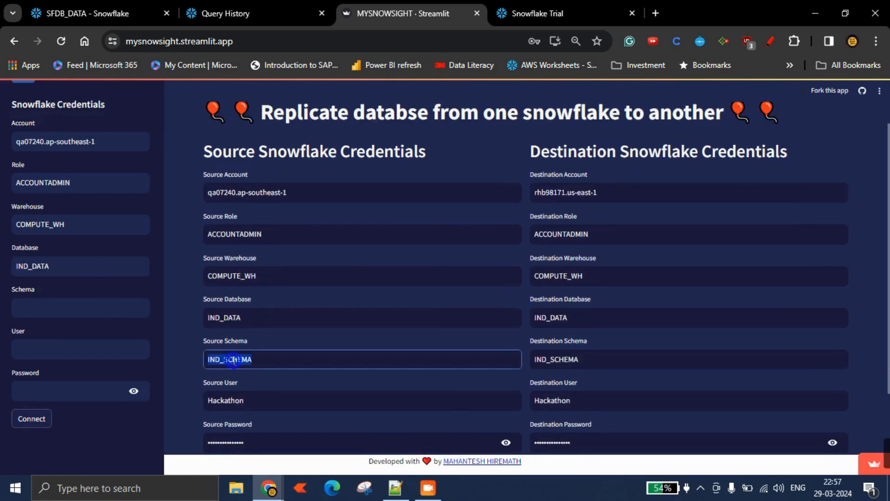
key("ctrl+c")
left_click(66, 308)
key("ctrl+v")
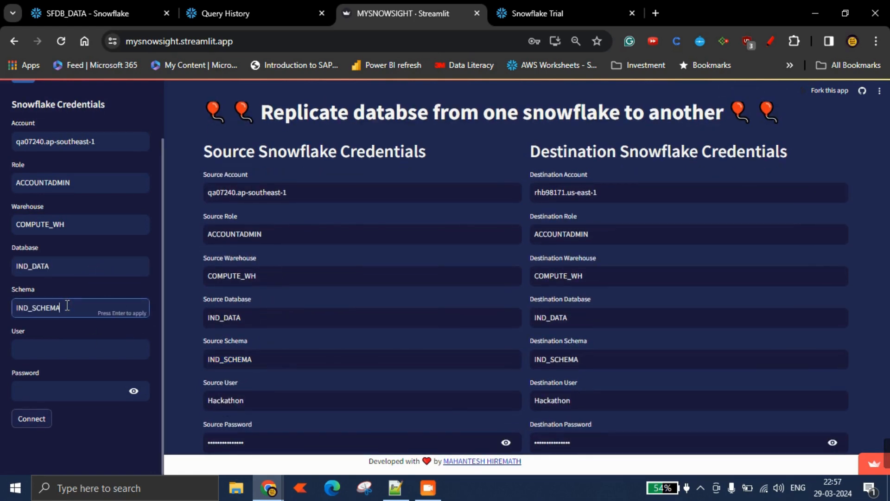
double_click(231, 400)
key("ctrl+c")
left_click(72, 348)
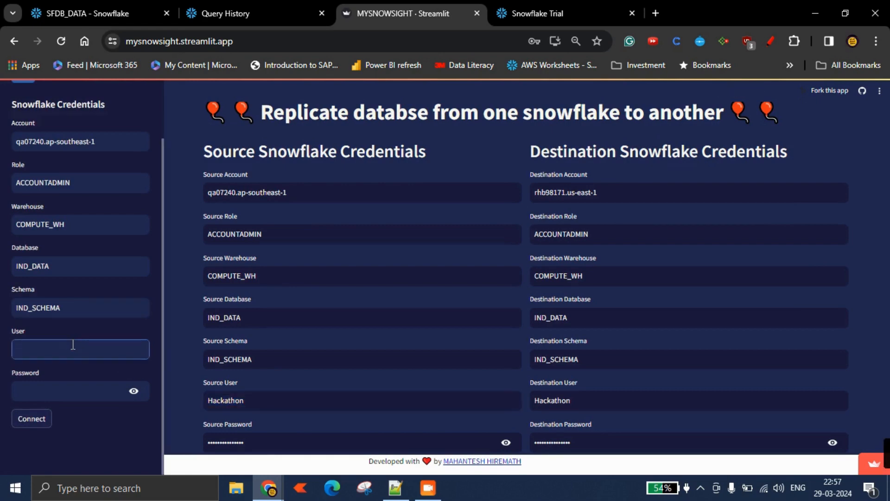
key("ctrl+v")
Fill the sidebar password from the browser's saved passwords, entering the Windows security PIN to authorise it.
left_click(71, 387)
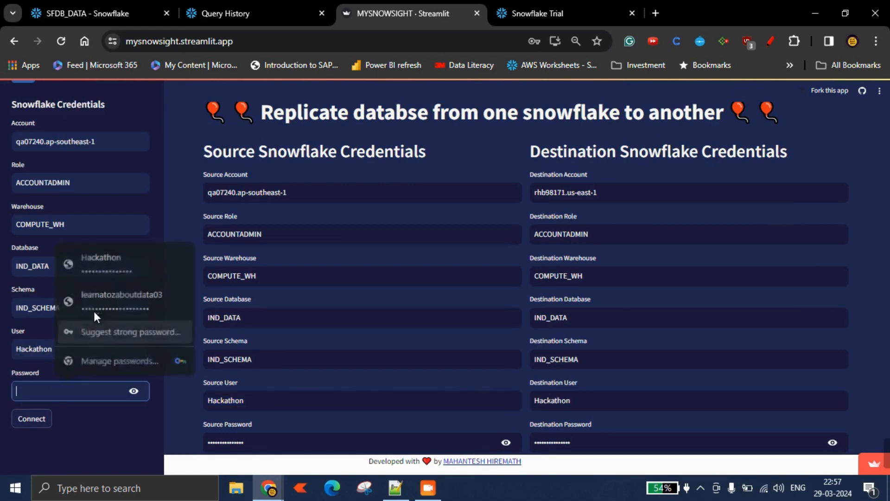
left_click(104, 262)
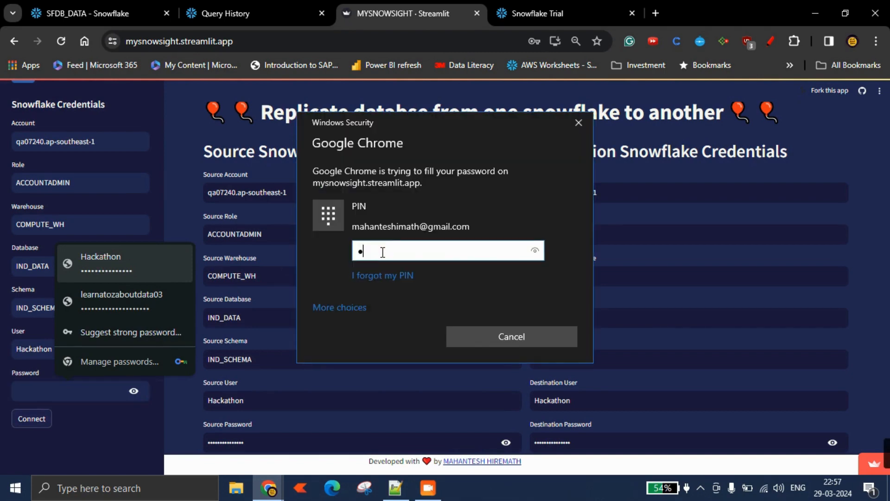
type("••••")
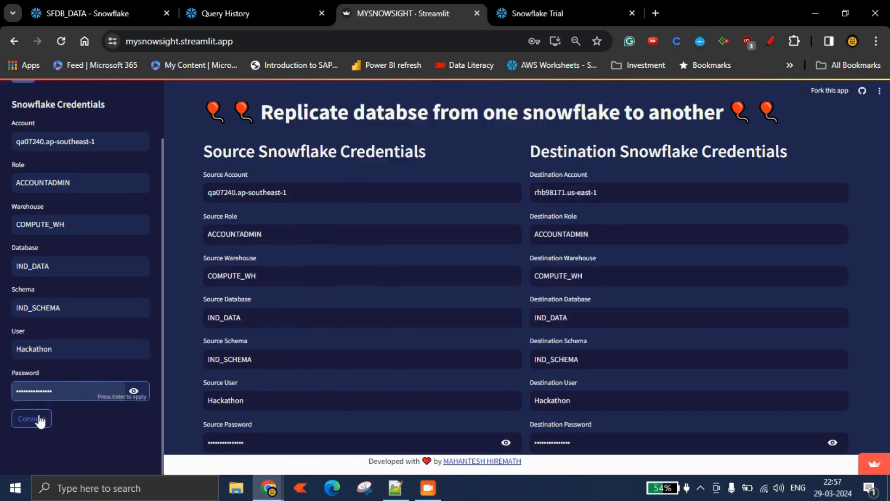
Connect to Snowflake with the sidebar credentials and open the Generate DDL tab.
left_click(40, 420)
left_click(373, 136)
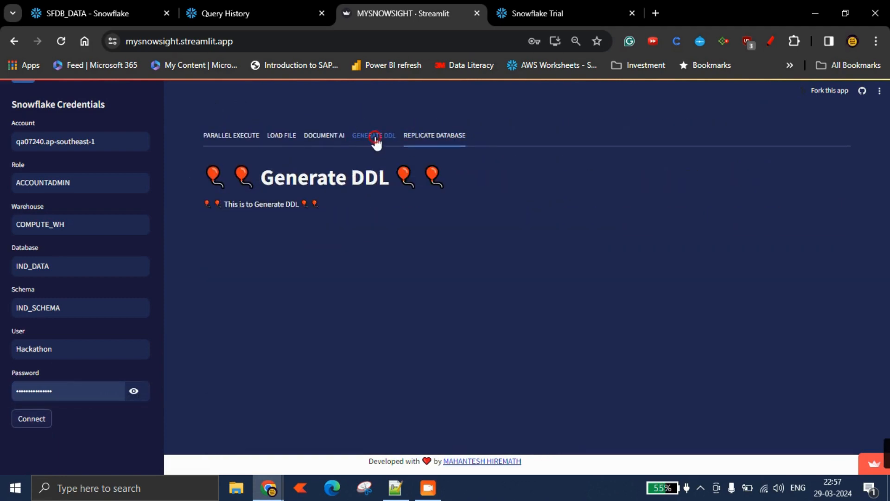
left_click(30, 420)
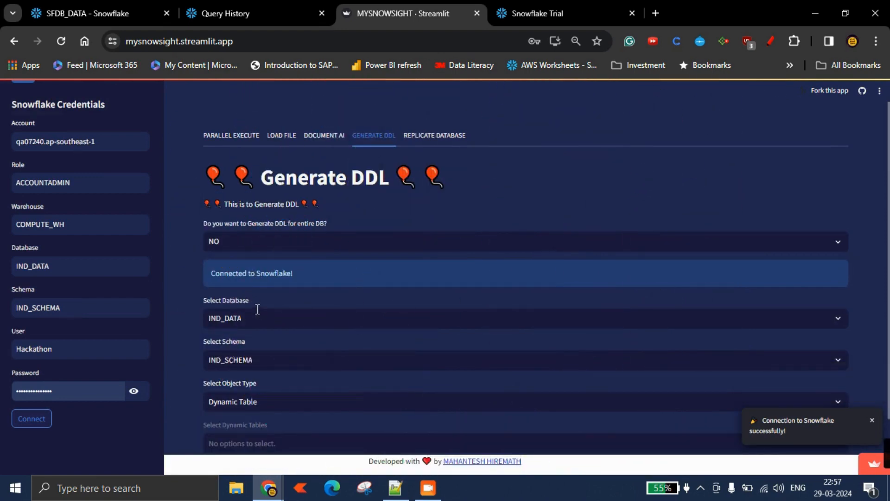
Generate DDL for the entire SFDB_DATA database and scroll through the resulting statements.
scroll(280, 277, "down", 2)
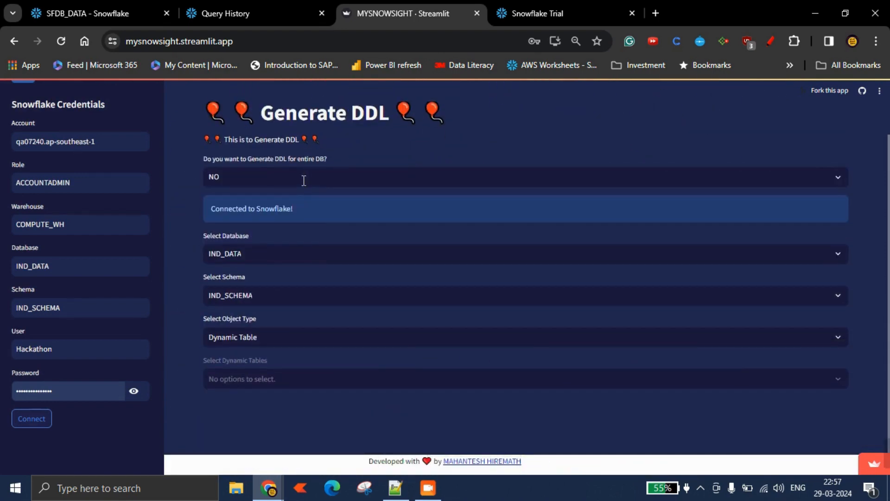
left_click(278, 176)
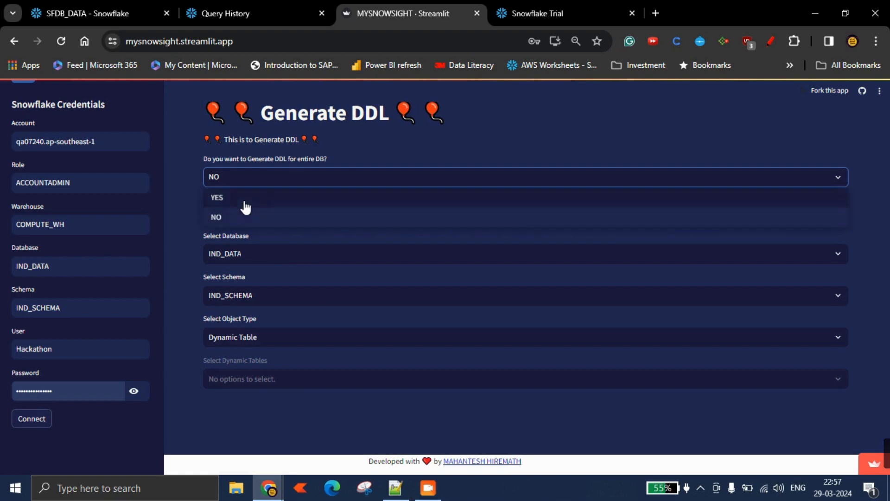
left_click(242, 198)
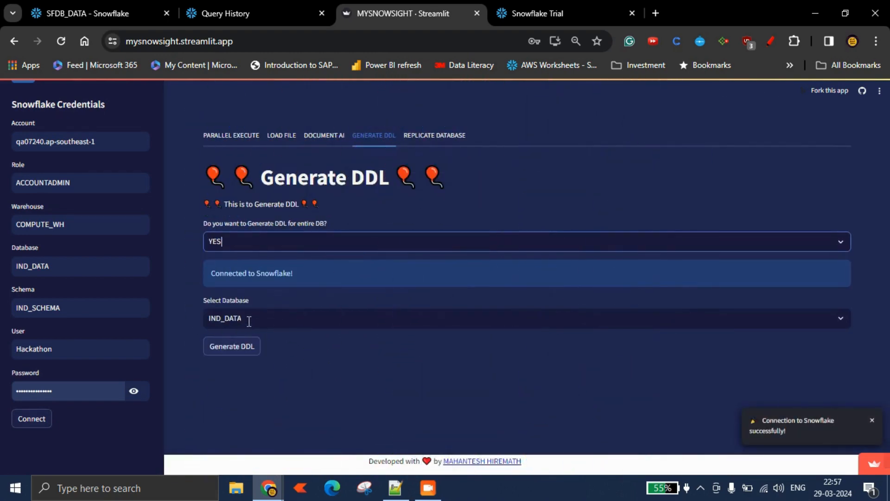
left_click(267, 321)
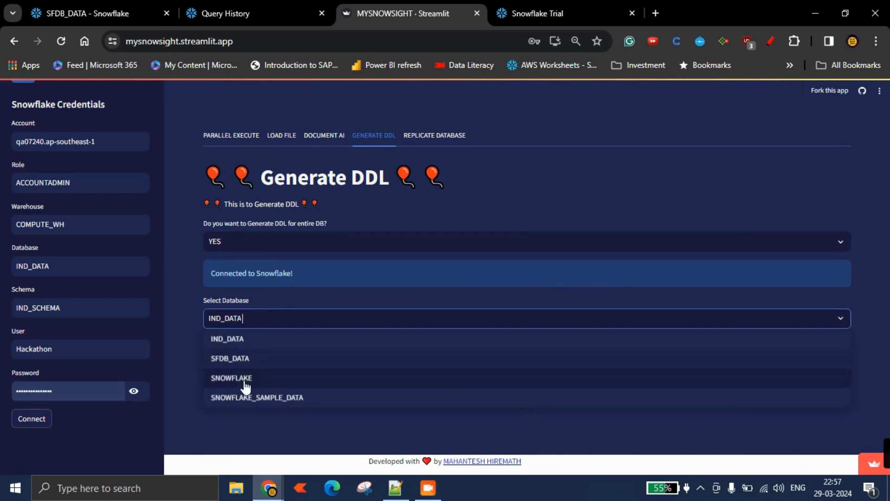
left_click(247, 361)
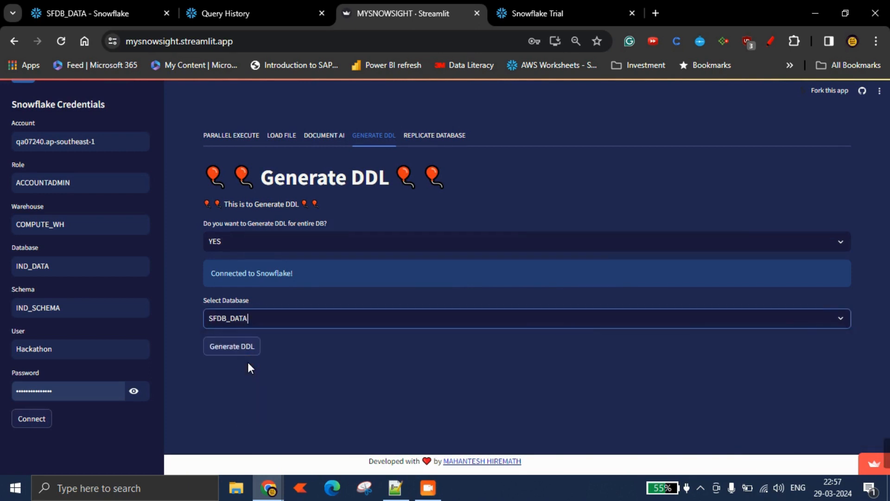
left_click(232, 347)
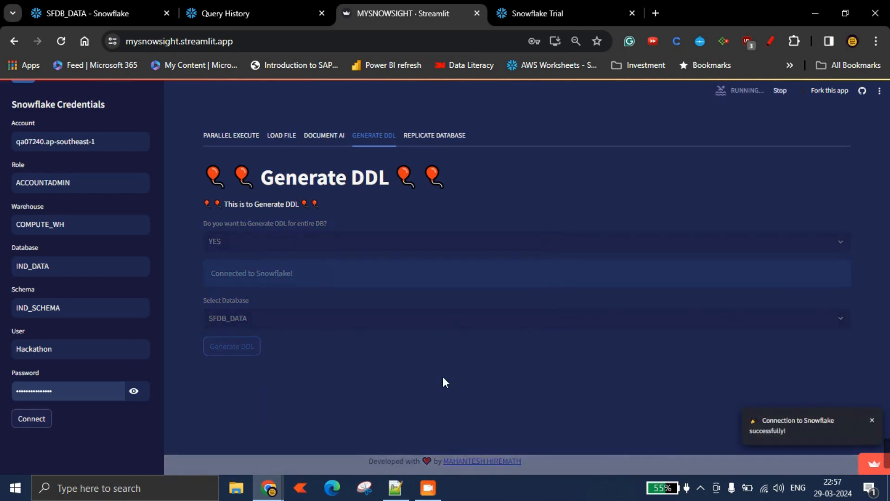
scroll(433, 368, "down", 6)
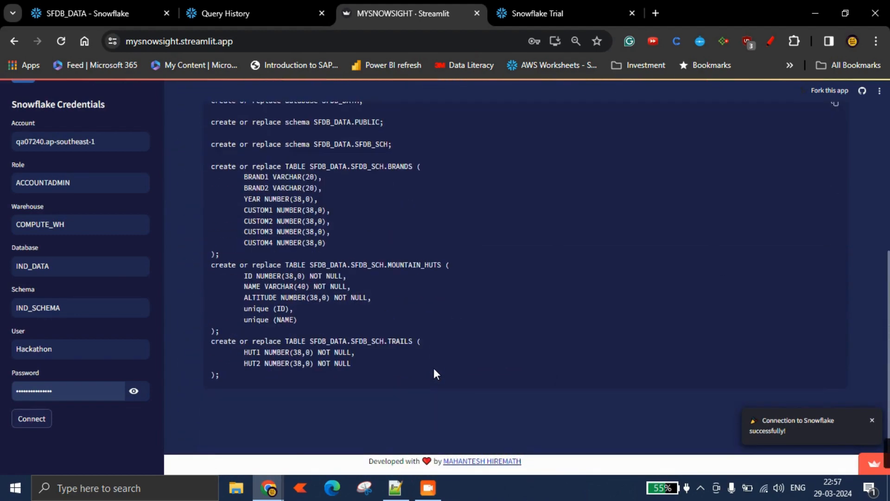
scroll(433, 368, "up", 3)
scroll(388, 282, "down", 1)
scroll(387, 281, "up", 3)
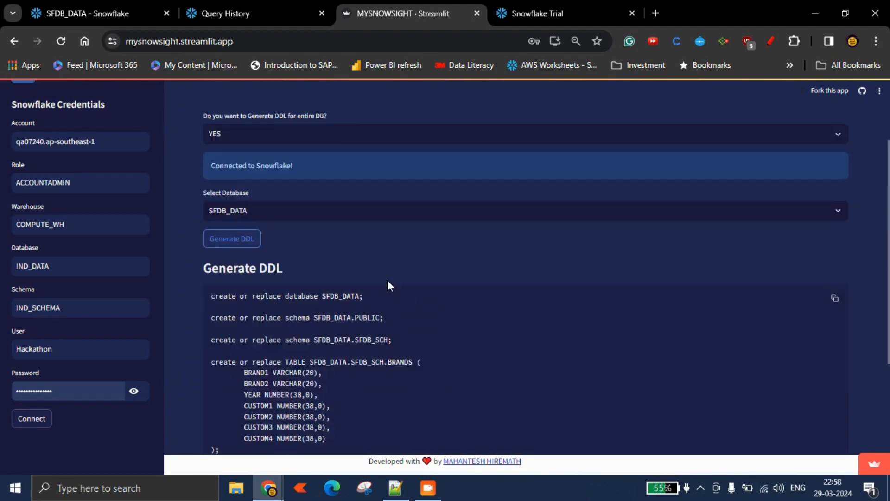
Switch to generating DDL for individual objects and select the SFDB_SCH schema of SFDB_DATA.
scroll(387, 280, "up", 3)
left_click(279, 241)
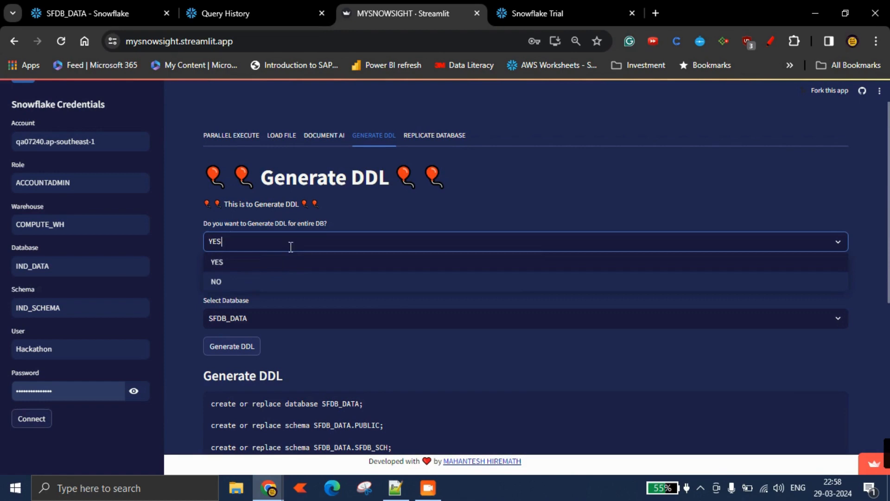
left_click(233, 280)
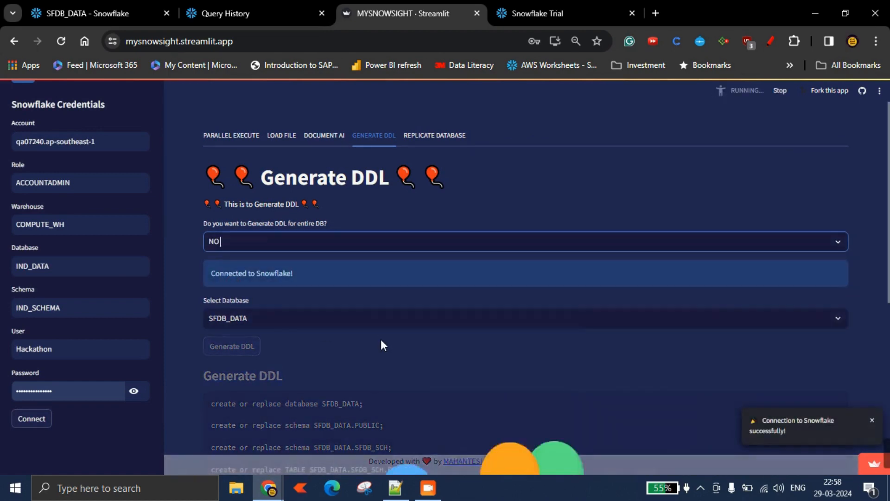
scroll(381, 338, "down", 1)
left_click(294, 295)
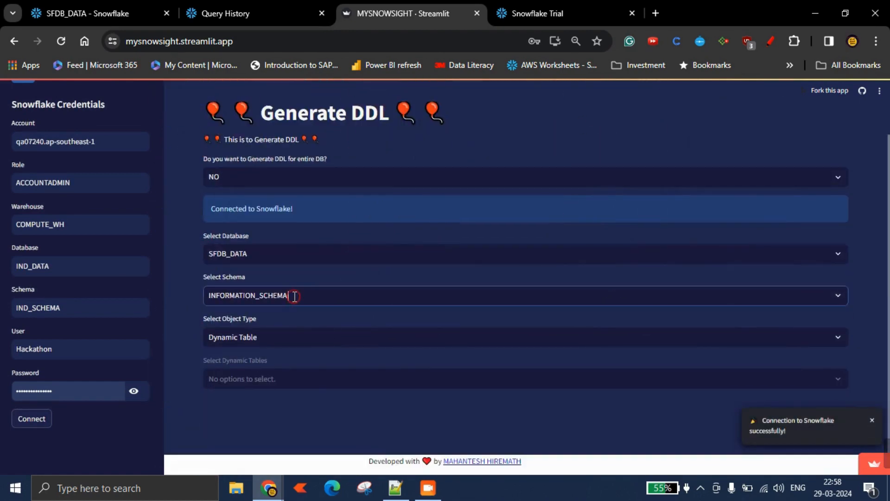
left_click(242, 356)
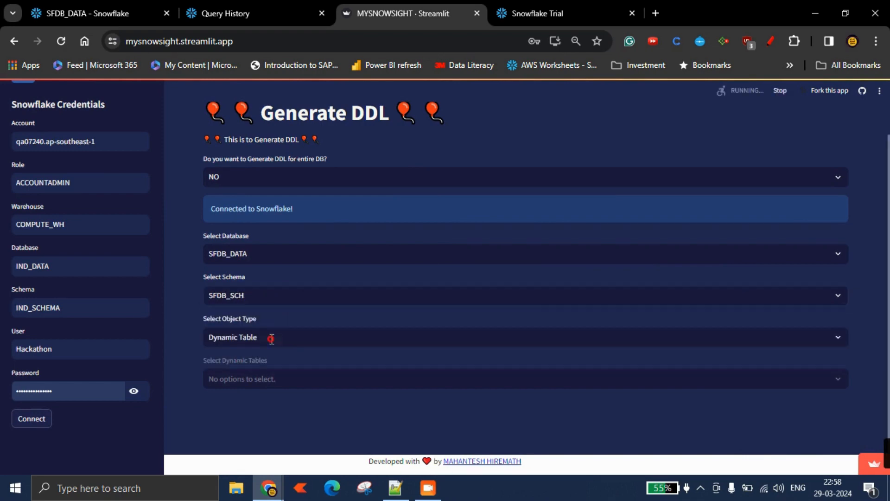
Set the object type to Table and select the BRANDS table from SFDB_SCH.
left_click(270, 337)
scroll(246, 271, "down", 5)
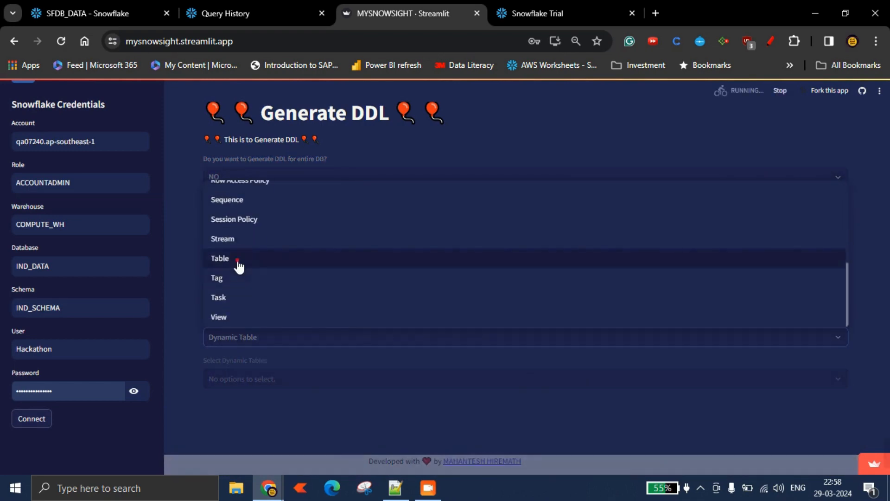
left_click(236, 262)
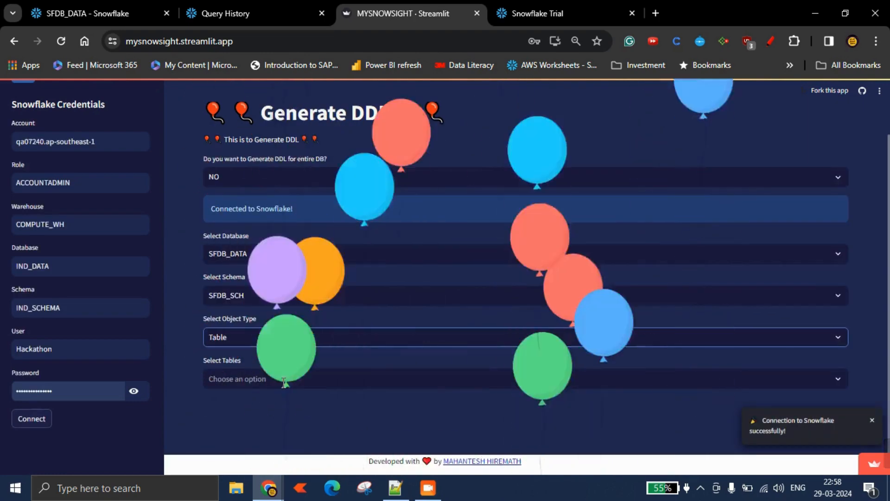
left_click(280, 379)
left_click(241, 399)
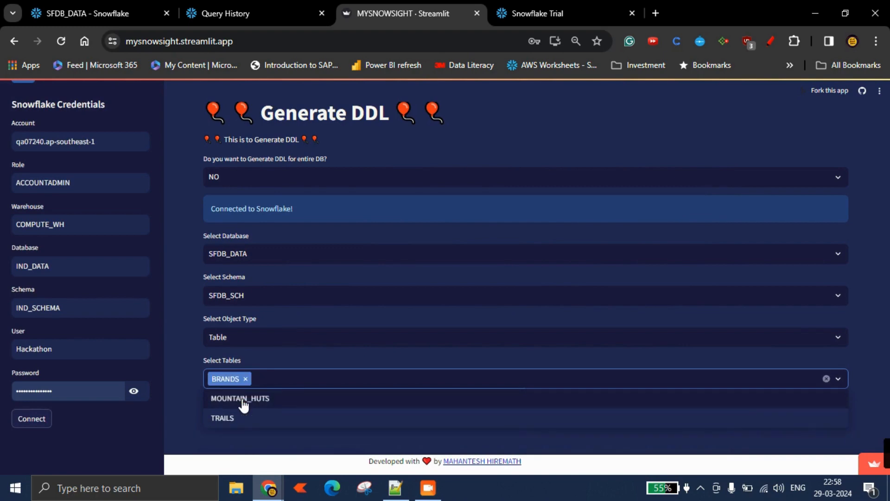
left_click(185, 347)
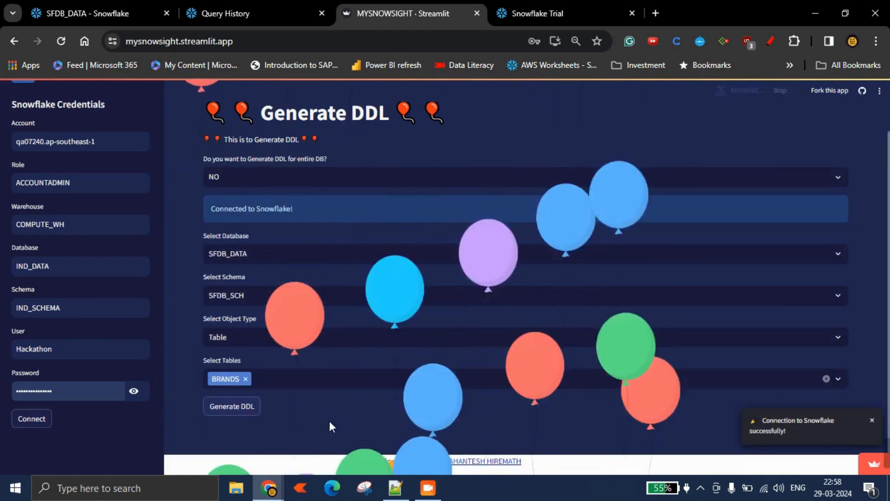
Generate the DDL for the BRANDS table and scroll through the resulting create statement.
scroll(328, 421, "down", 1)
left_click(242, 387)
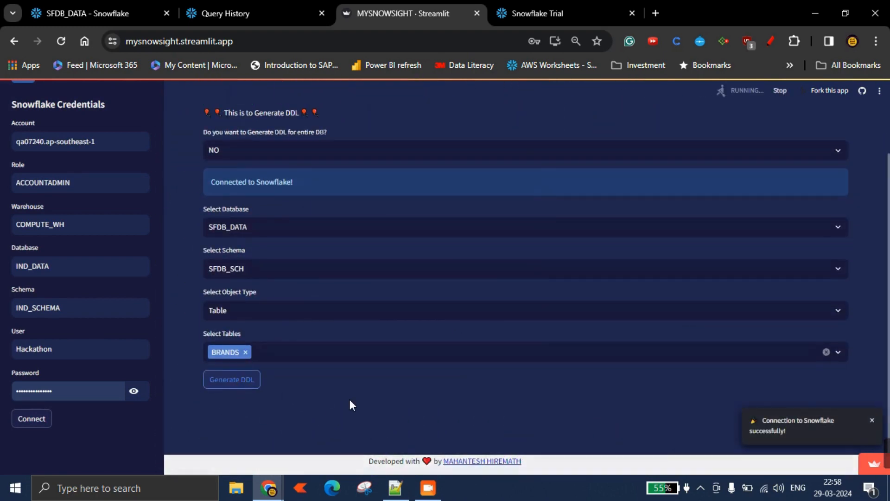
scroll(346, 400, "down", 3)
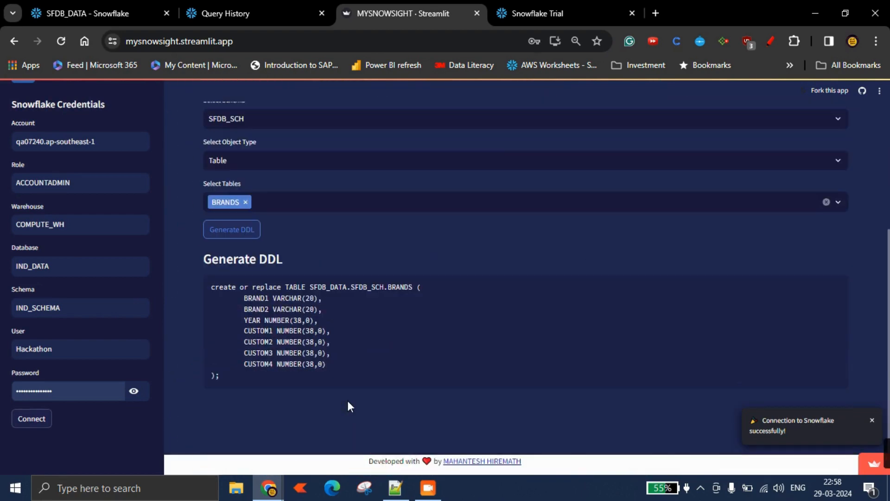
scroll(311, 372, "up", 5)
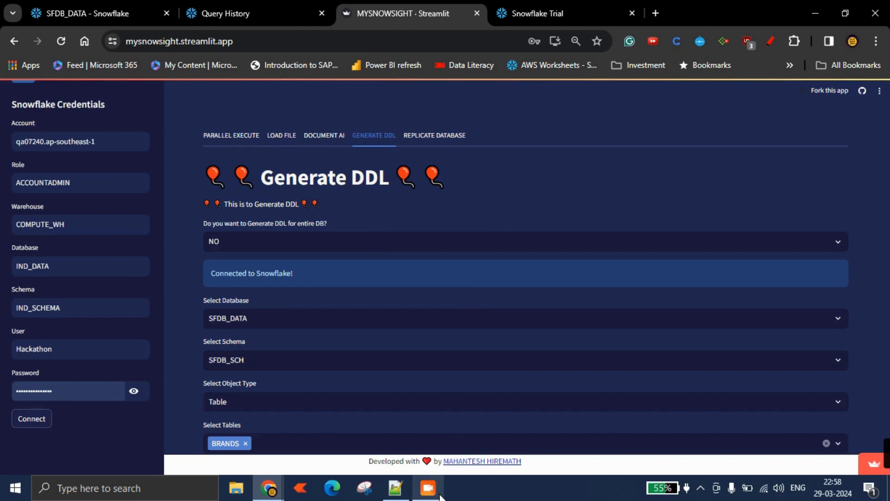
Open the Replicate Database tab and scroll through the source and destination credential fields.
mouse_move(439, 495)
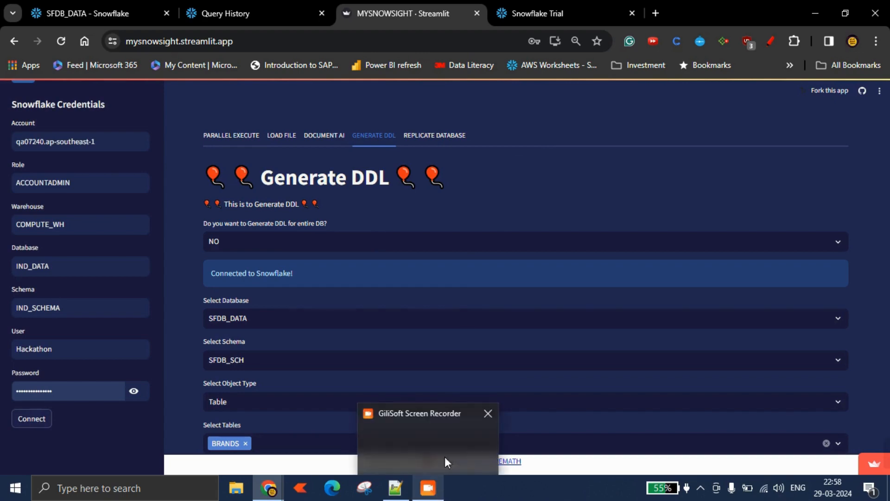
left_click(448, 136)
scroll(448, 323, "down", 4)
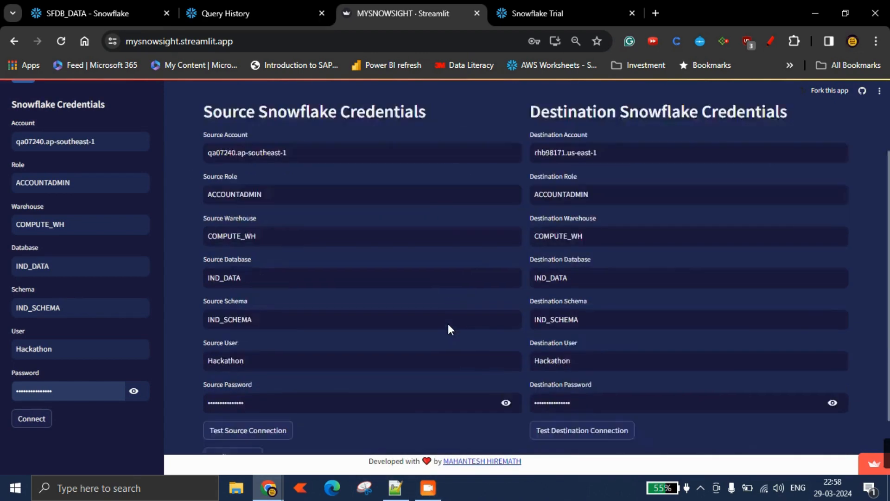
left_click(426, 490)
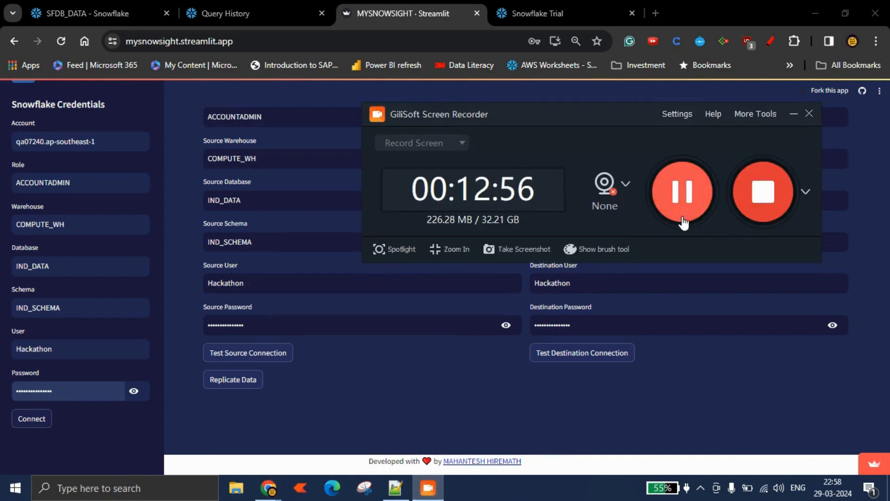